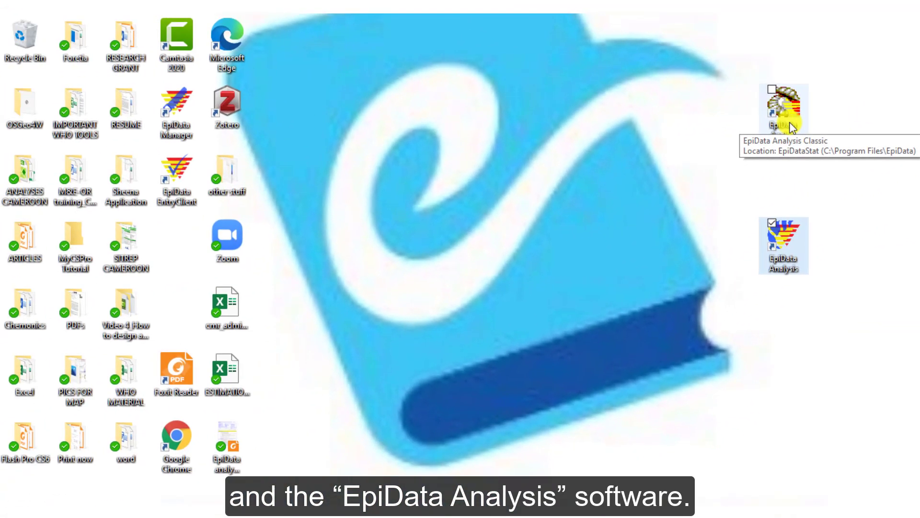
Step: Launch EpiData Analysis Classic and drag its setup window to the centre of the desktop
double_click(789, 121)
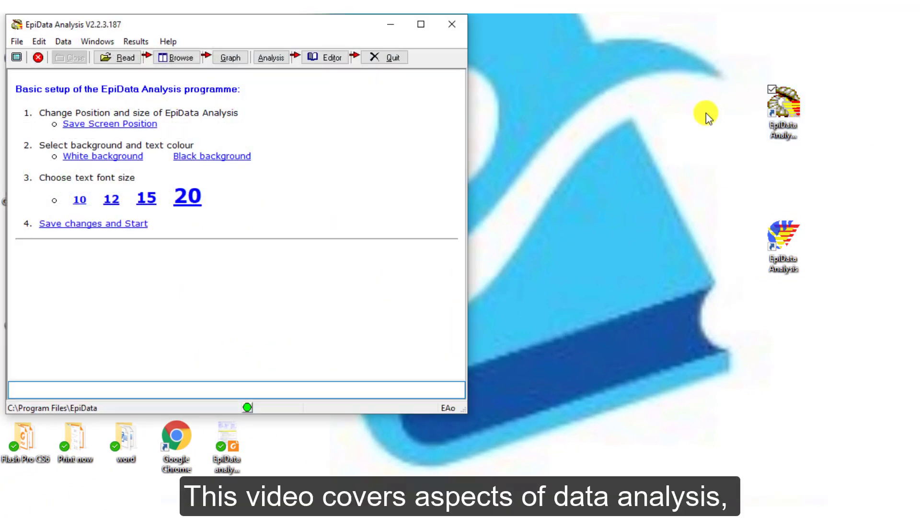
drag(335, 22, 574, 54)
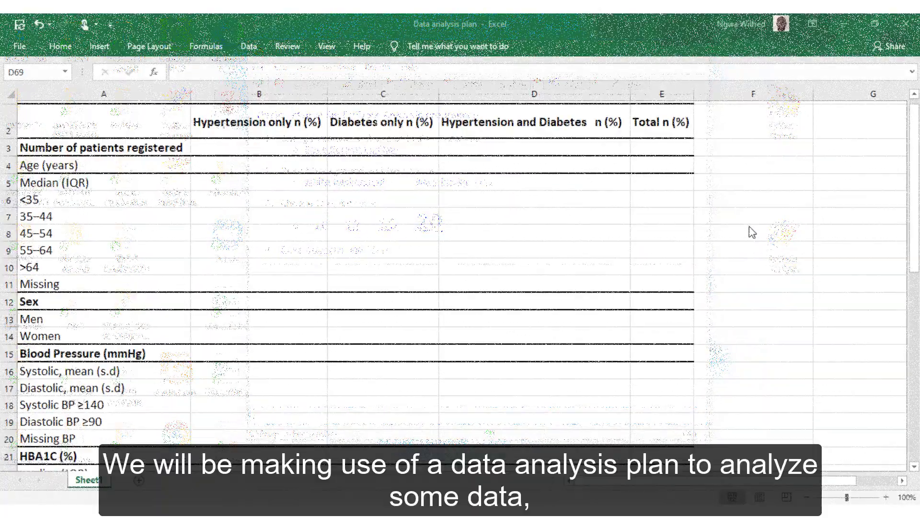
Step: Scroll down the analysis plan, then scroll right across the video 7 data_use columns
scroll(749, 227, down, 3)
scroll(750, 227, down, 5)
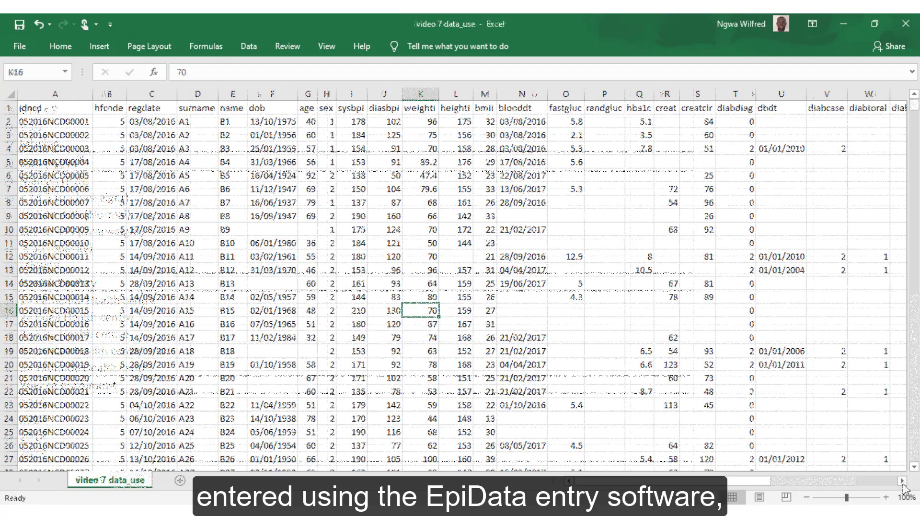
click(903, 481)
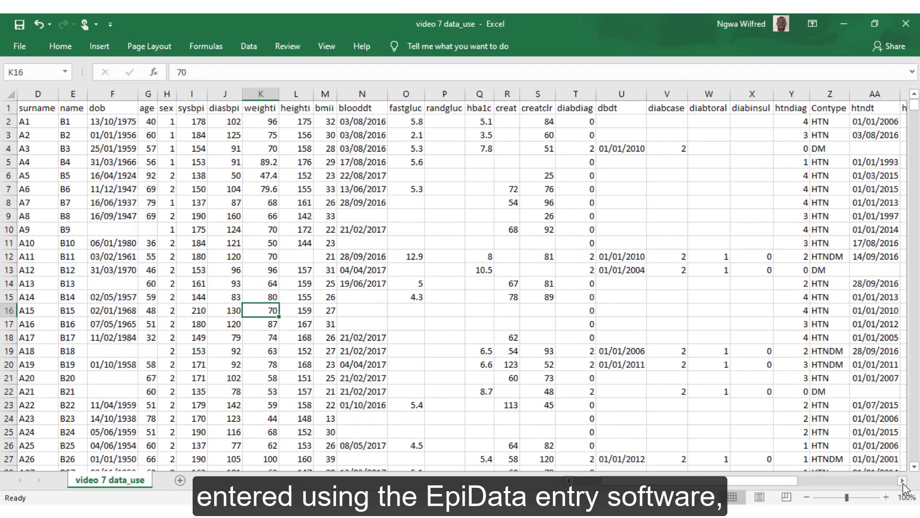
click(903, 481)
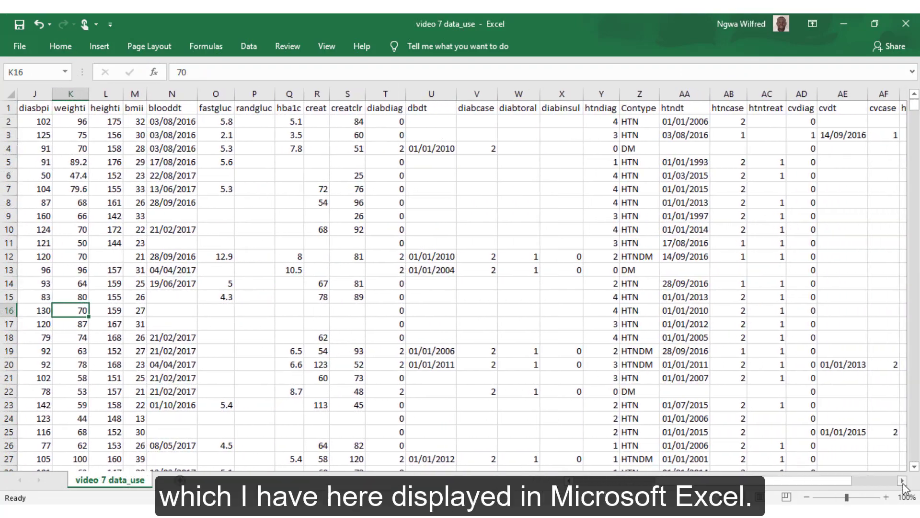
click(903, 482)
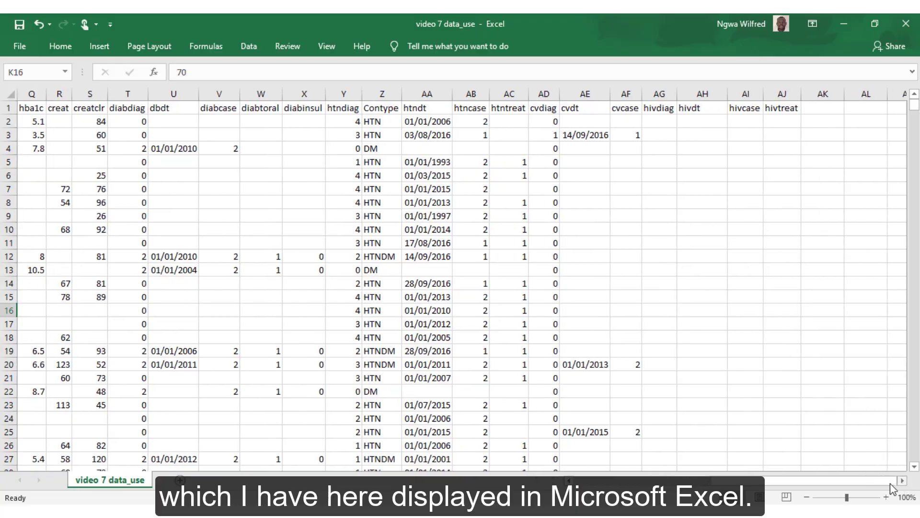
drag(858, 480, 705, 479)
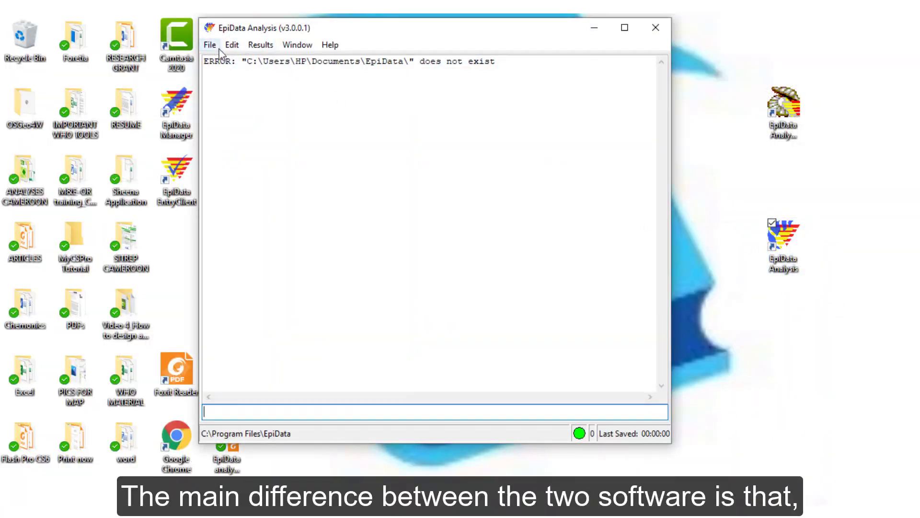
Step: Load recent file video7.rec and run .means age !by:=sex !t; for mean age by sex
click(211, 45)
mouse_move(249, 93)
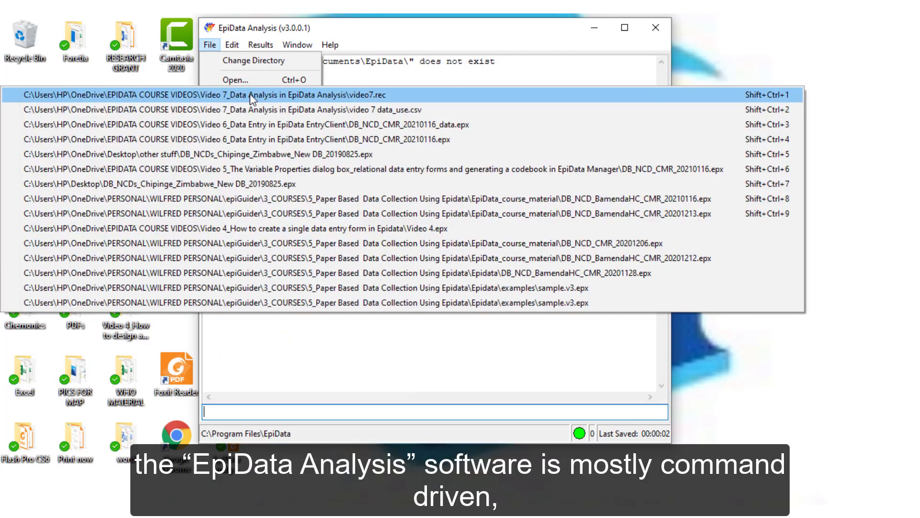
click(297, 93)
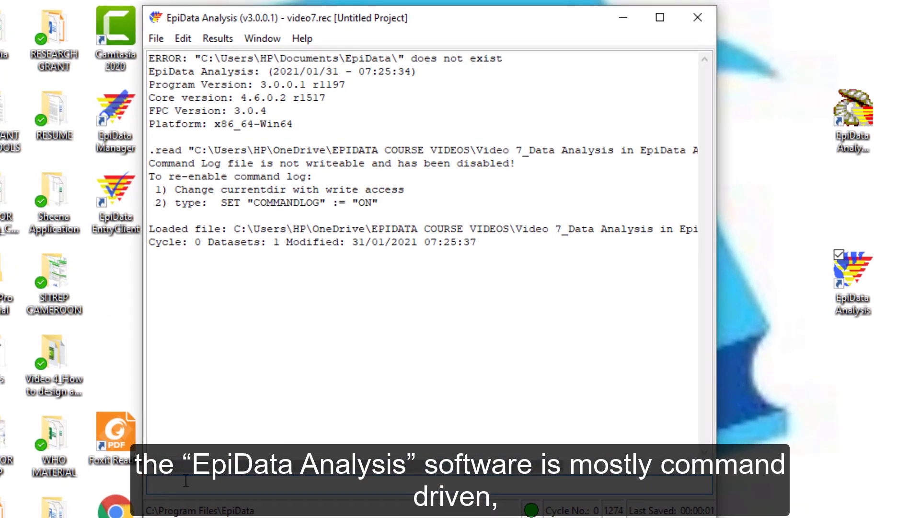
text(.means age !by:=sex !t;)
key(Return)
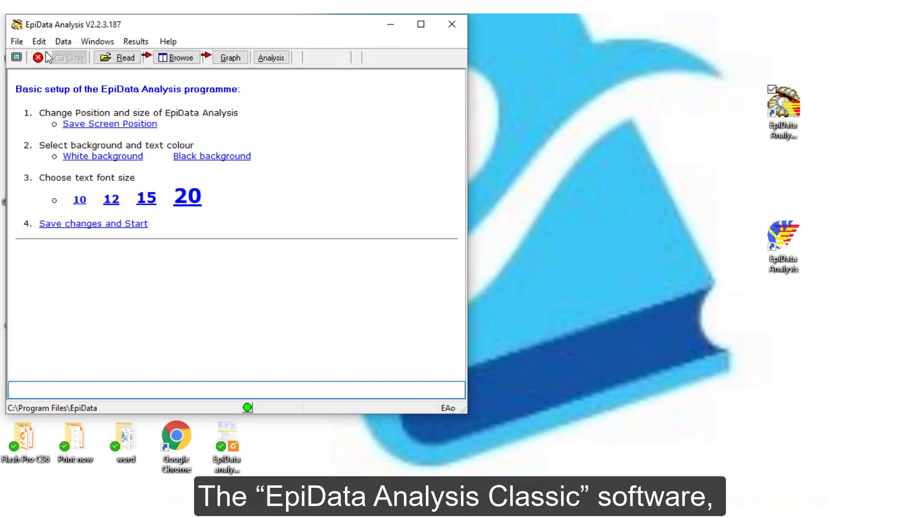
Step: Read the video7.rec data file into EpiData Analysis Classic
click(126, 59)
click(563, 219)
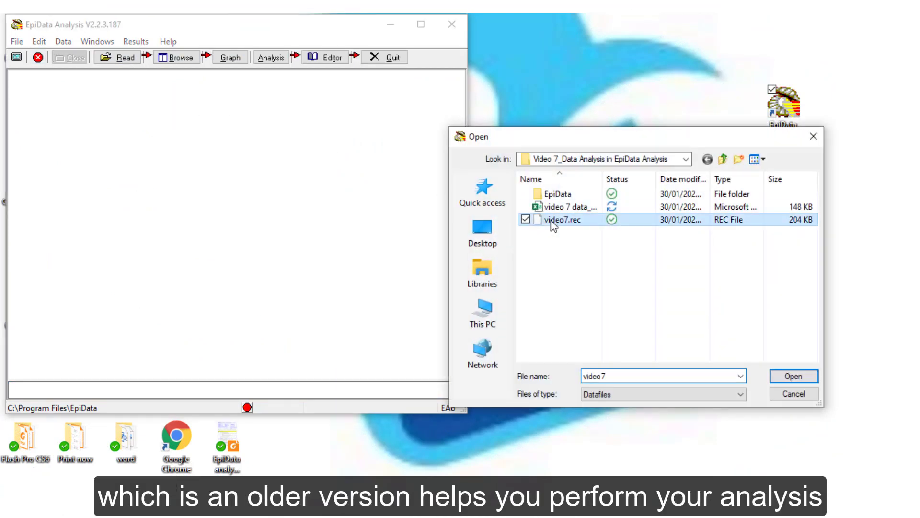
click(793, 376)
Step: Draw a box plot with sysbpi as the X variable
click(230, 57)
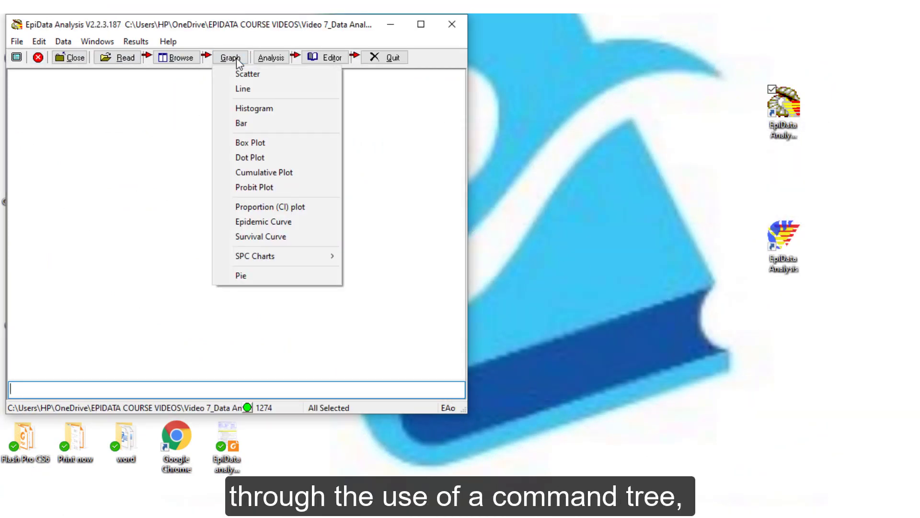
click(257, 142)
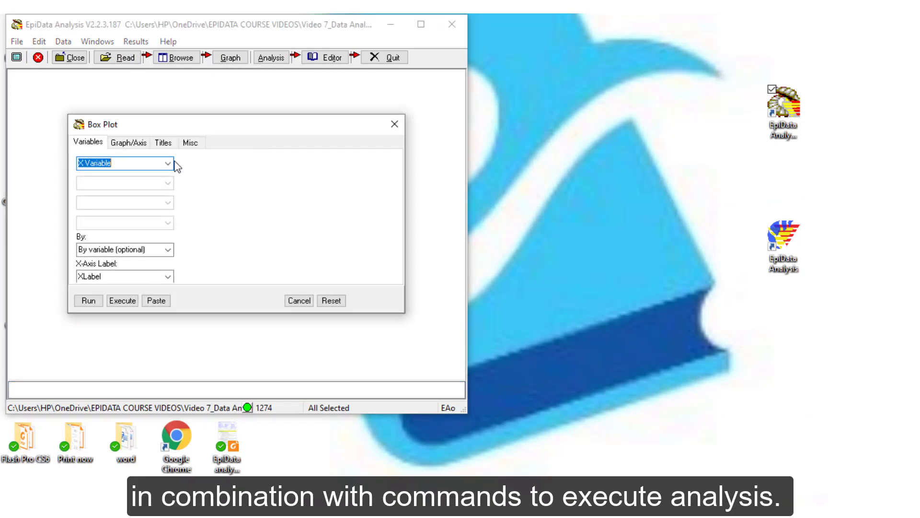
click(169, 164)
click(103, 203)
click(89, 301)
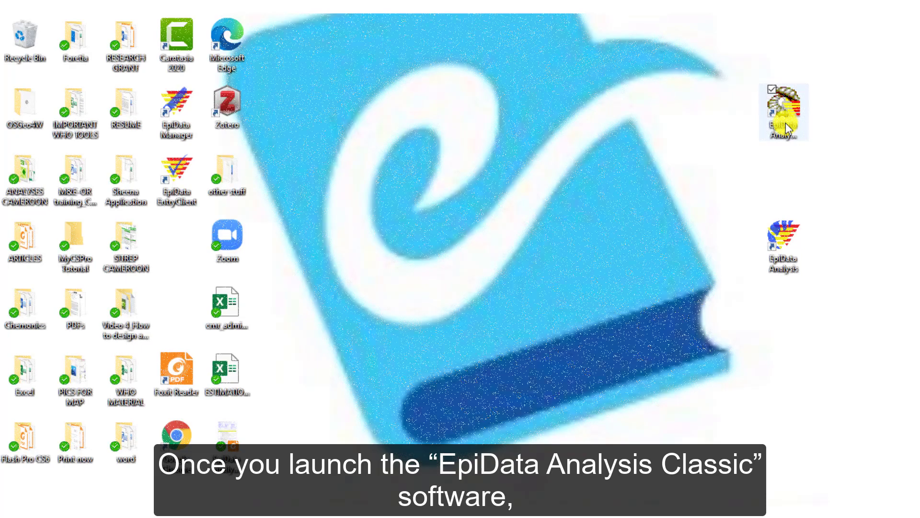
Step: Relaunch EpiData Analysis Classic from its desktop shortcut and maximize the window
click(786, 128)
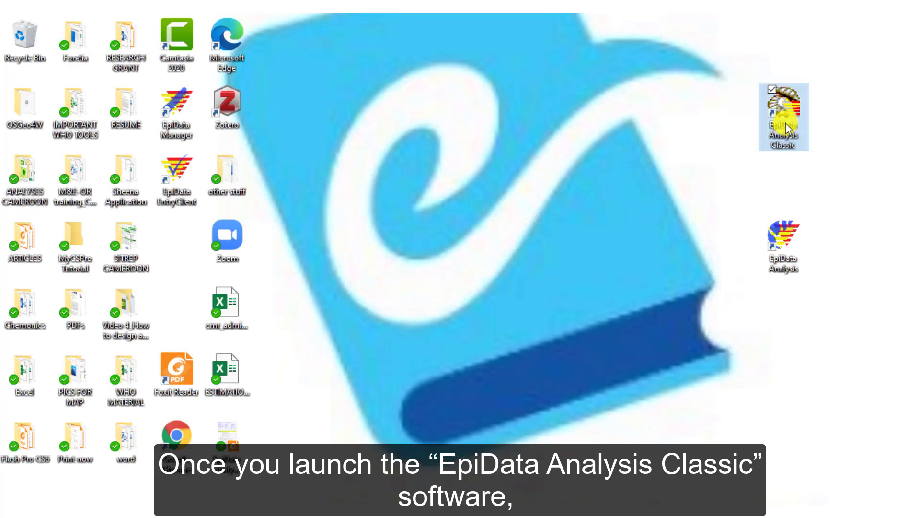
double_click(786, 128)
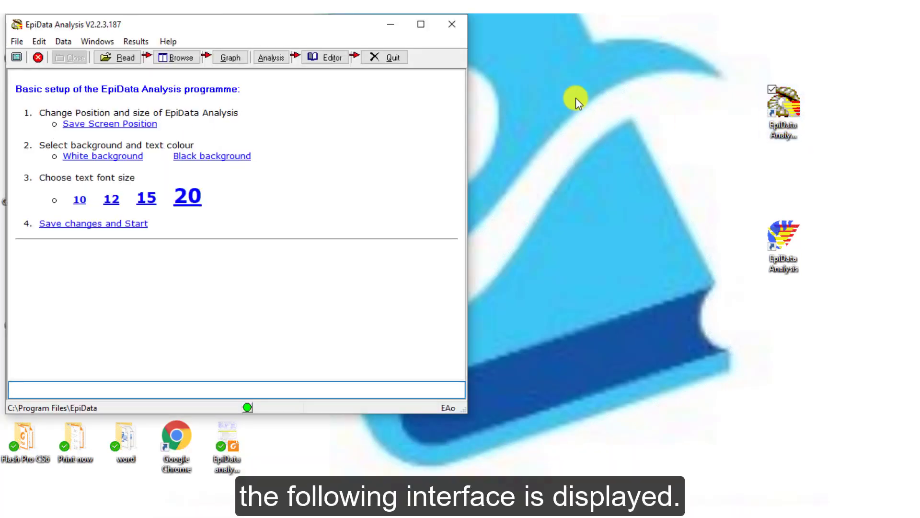
click(424, 24)
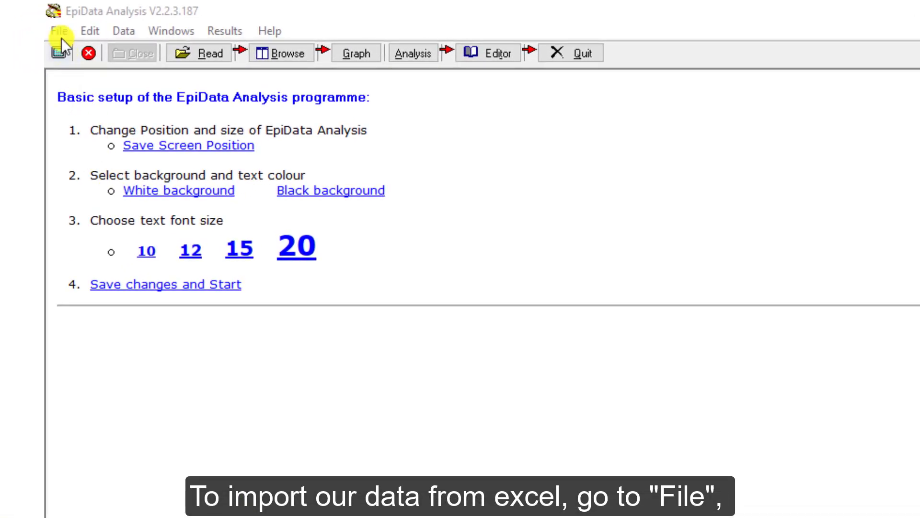
Step: Read the video 7 data_use.csv file into EpiData Analysis, repeating the import once
click(59, 31)
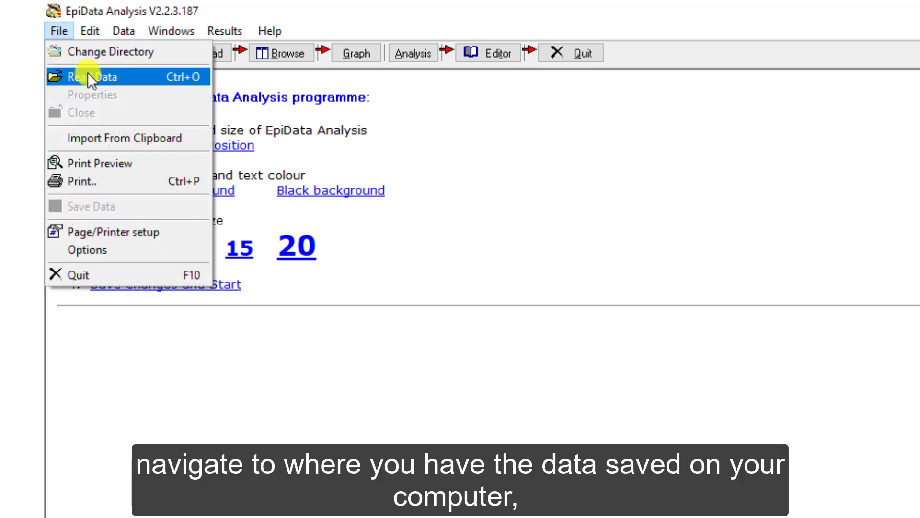
click(88, 74)
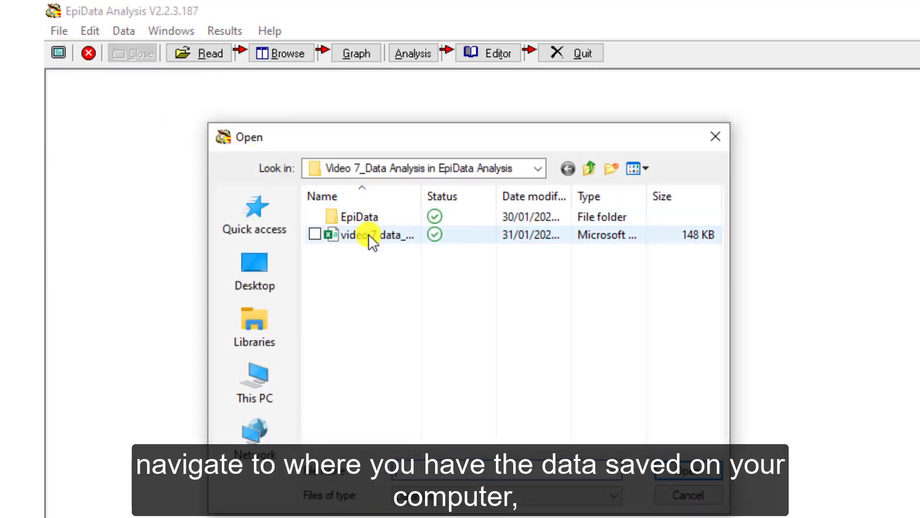
click(369, 235)
click(699, 469)
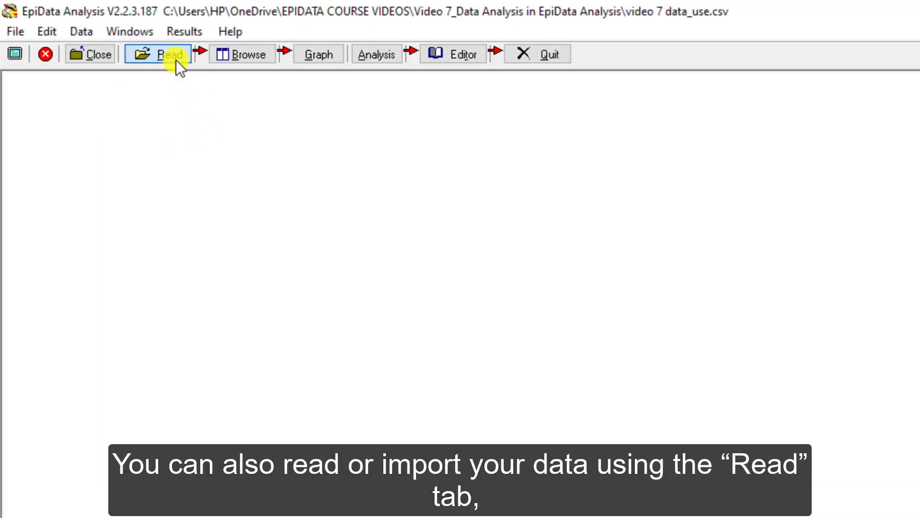
click(177, 59)
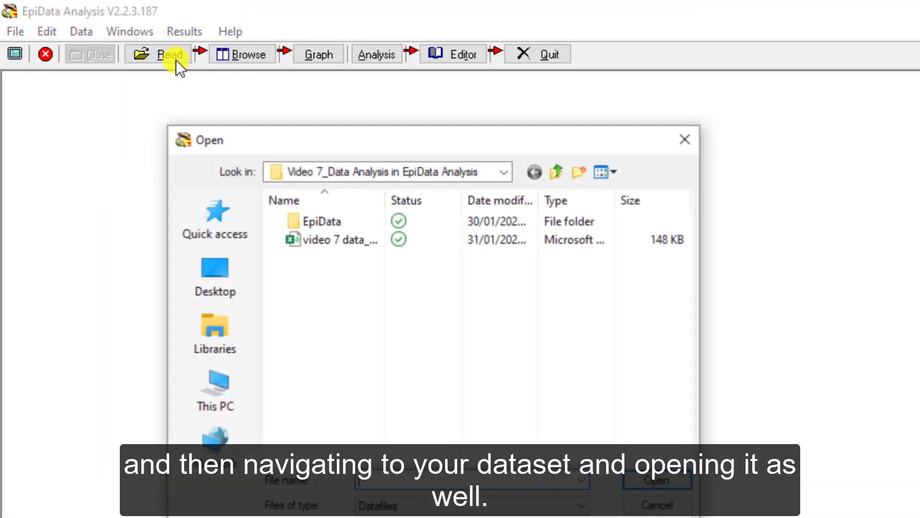
click(344, 242)
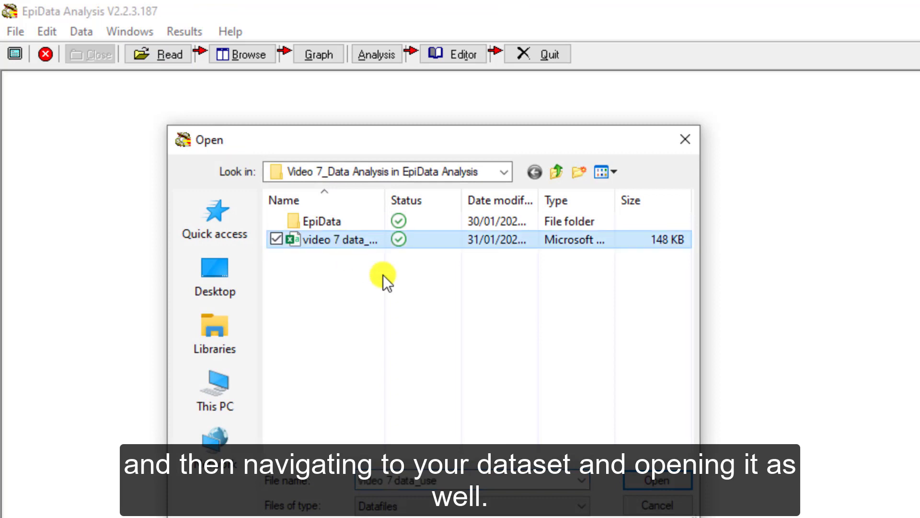
click(660, 480)
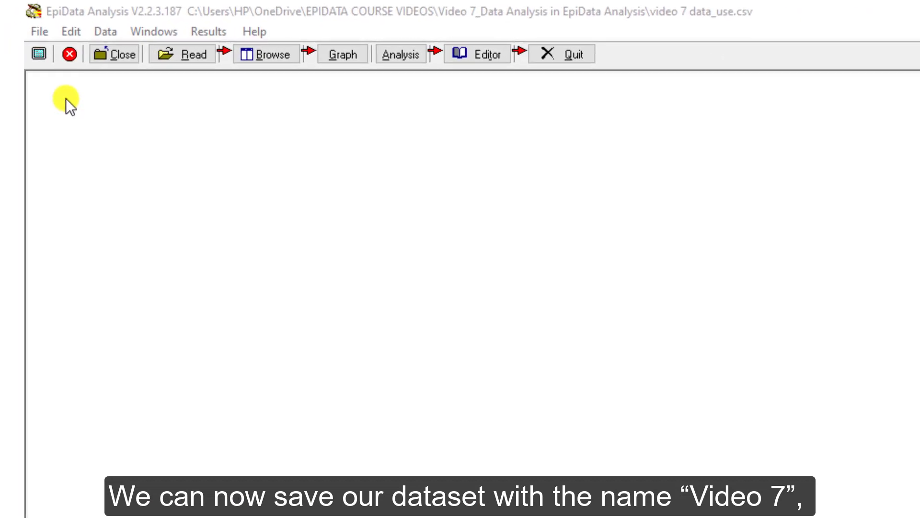
Step: Save the imported dataset as Video 7.rec using File > Save Data
click(40, 33)
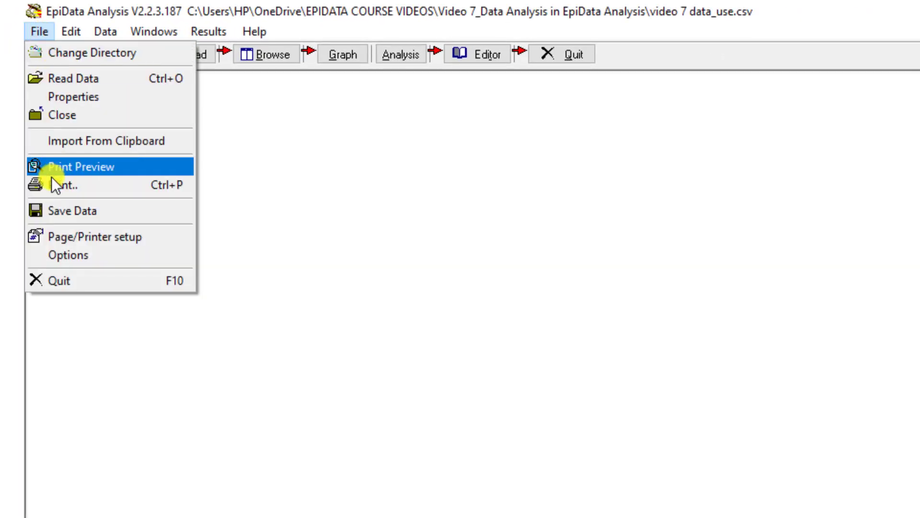
click(79, 214)
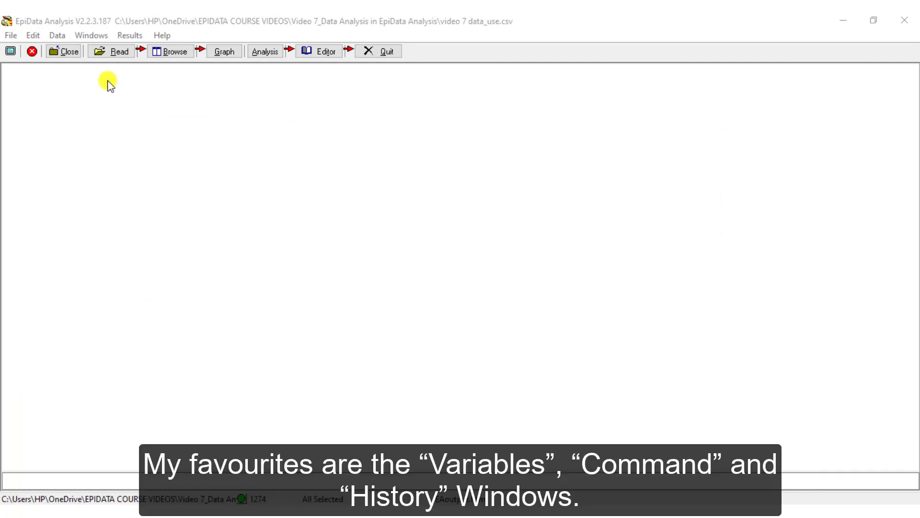
Step: Switch the side panel through Variables and Commands, ending on the History panel
click(92, 36)
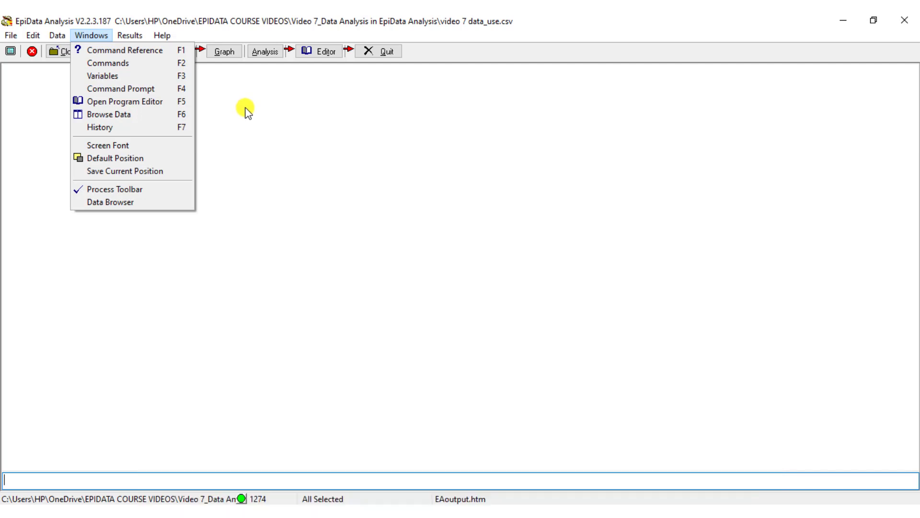
click(145, 77)
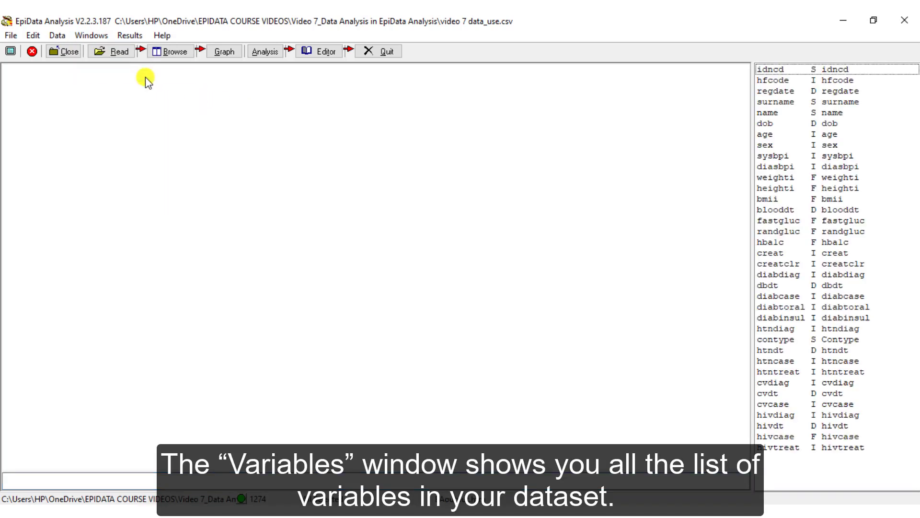
click(94, 35)
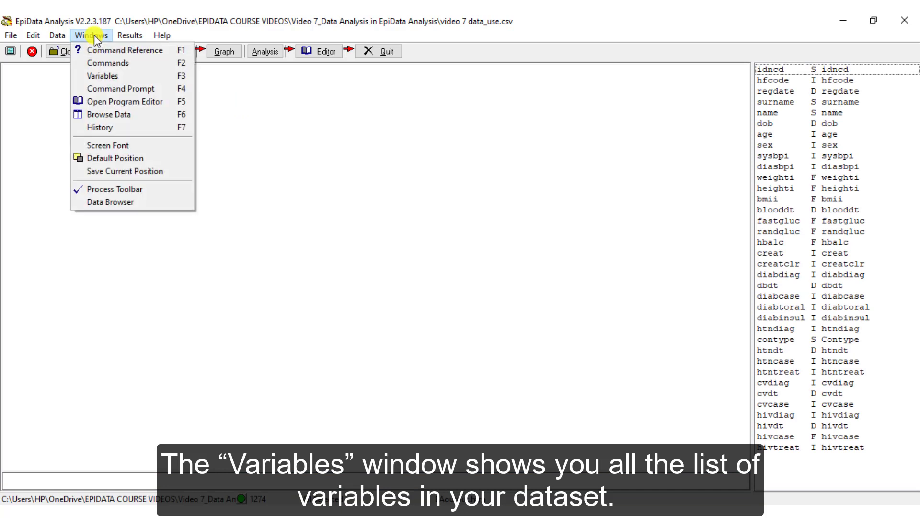
click(109, 63)
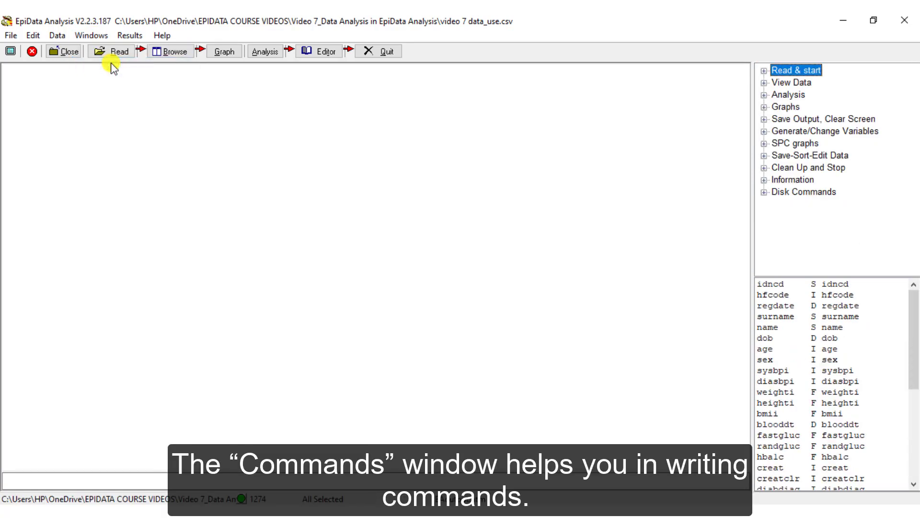
click(96, 35)
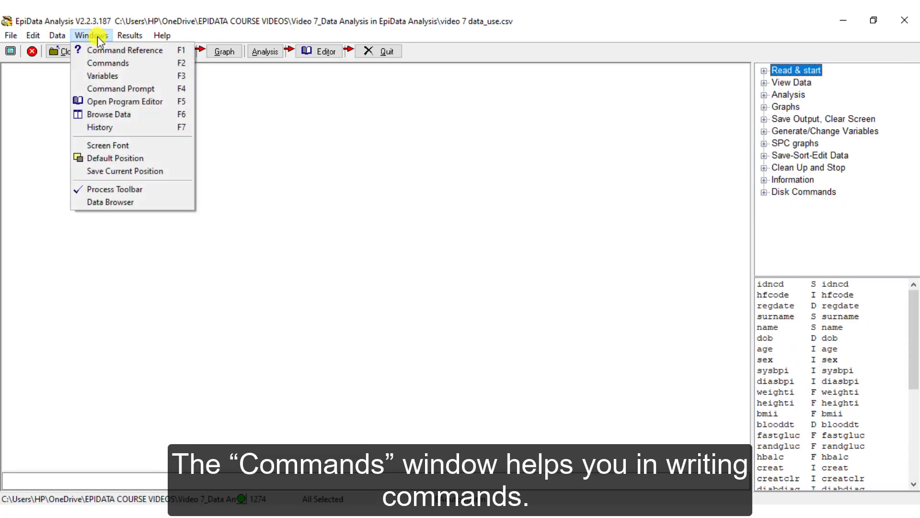
click(111, 127)
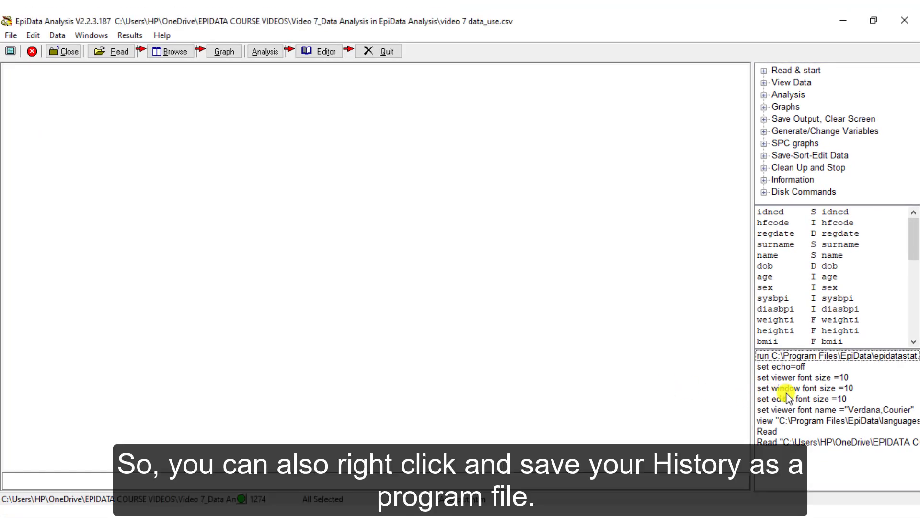
Step: Save the command history as a program file named history
right_click(788, 395)
click(822, 417)
text(history)
click(467, 353)
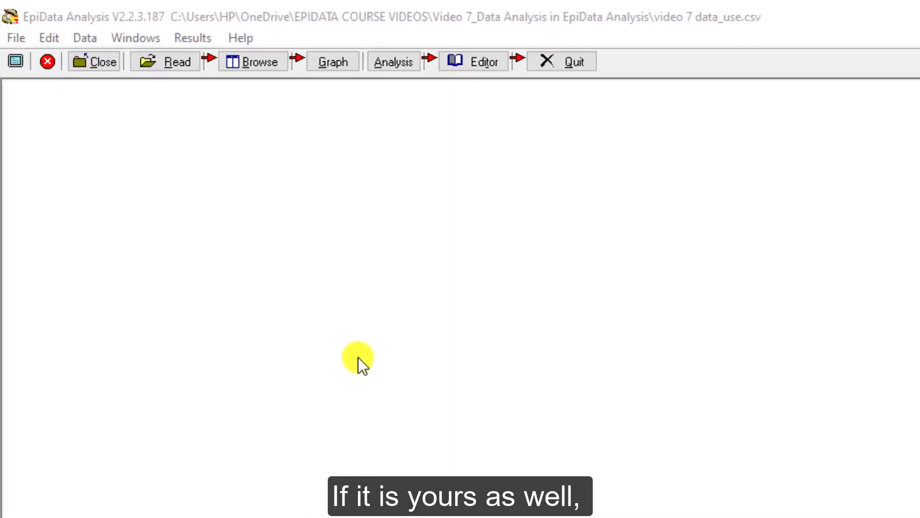
Step: Store the current window arrangement with Windows > Save Current Position
click(162, 39)
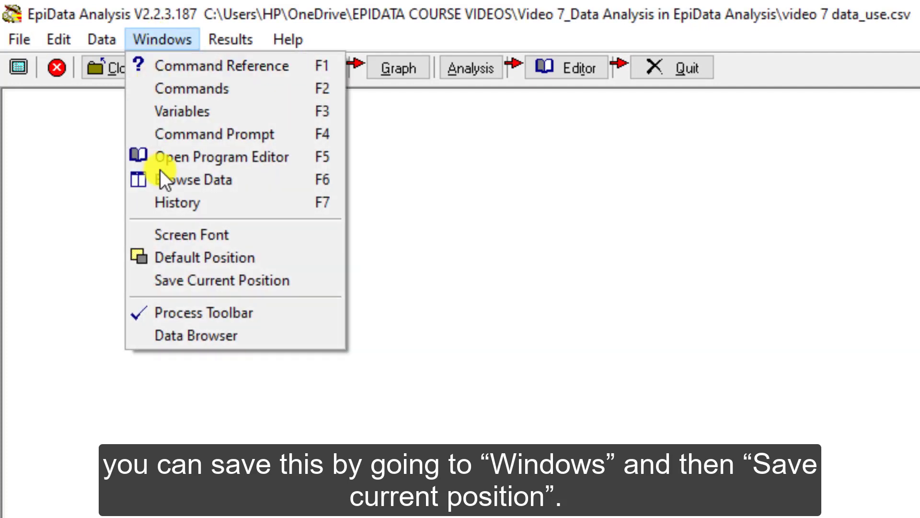
click(199, 281)
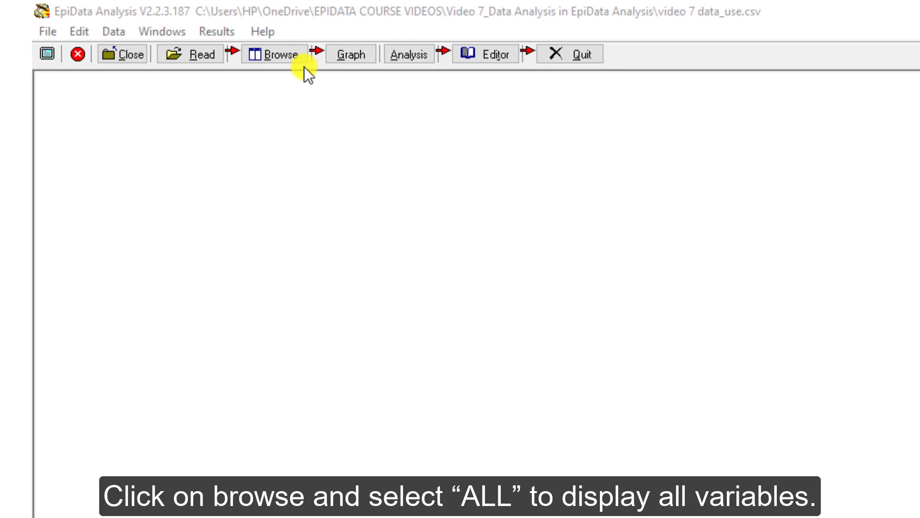
Step: Browse the dataset with all variables ticked, including idncd, hfcode, regdate, surname and name
click(269, 53)
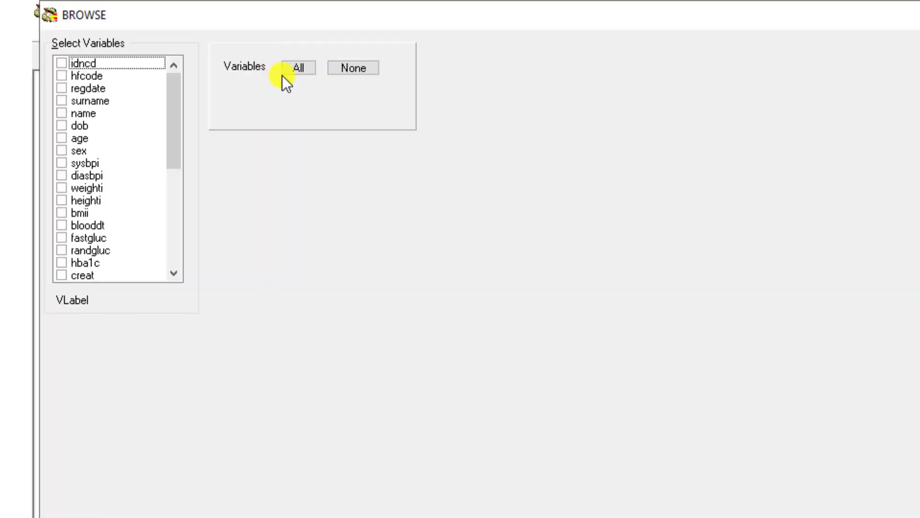
click(290, 72)
click(63, 64)
click(62, 80)
click(64, 88)
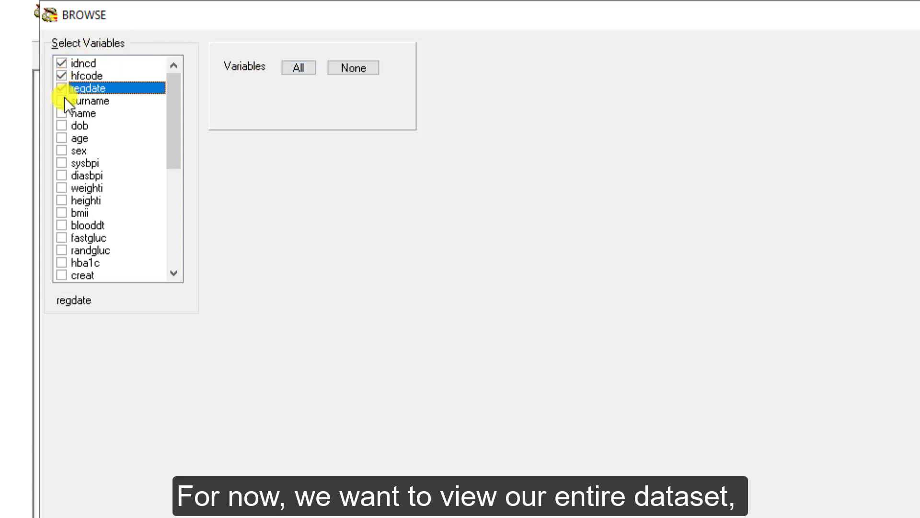
click(63, 102)
click(62, 114)
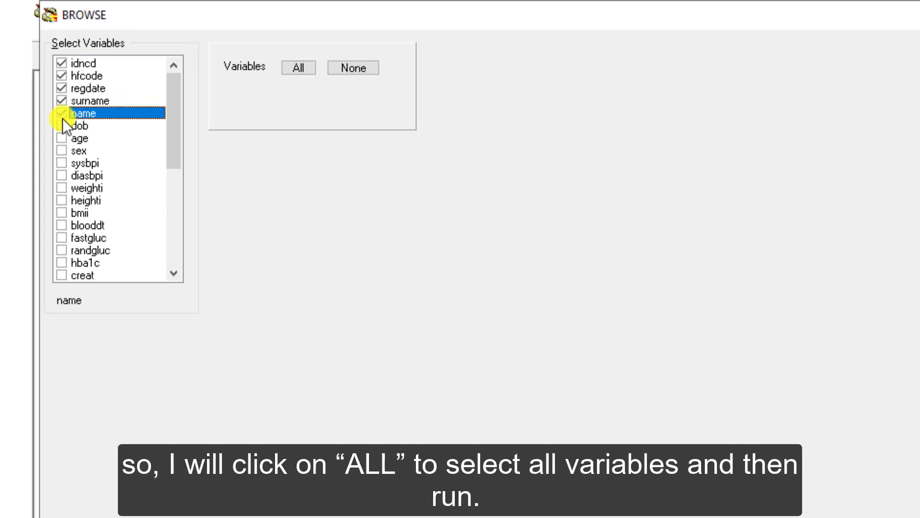
click(298, 68)
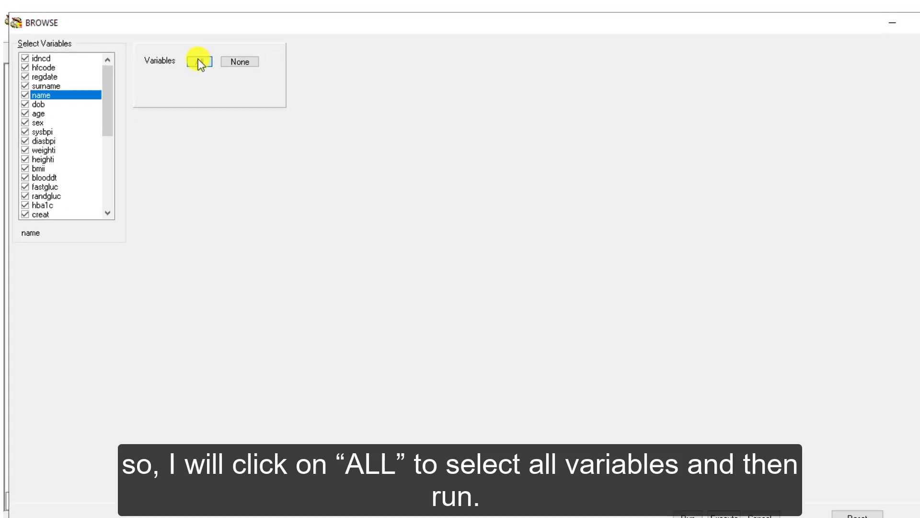
click(675, 514)
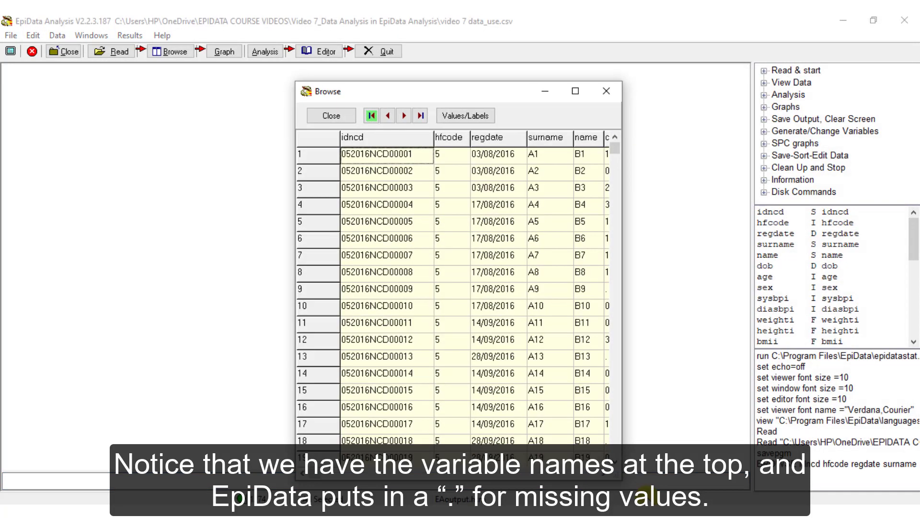
Step: Maximize the Browse data view to see all columns, then close it
click(575, 91)
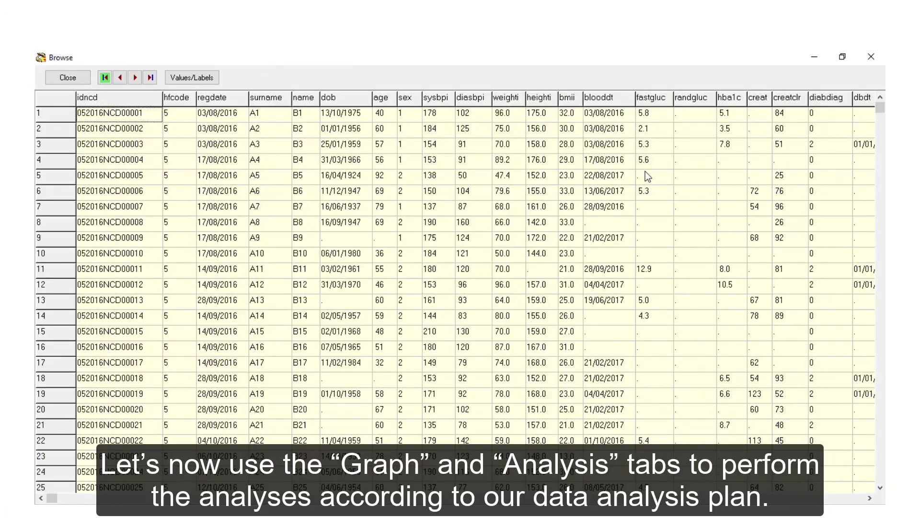
click(868, 58)
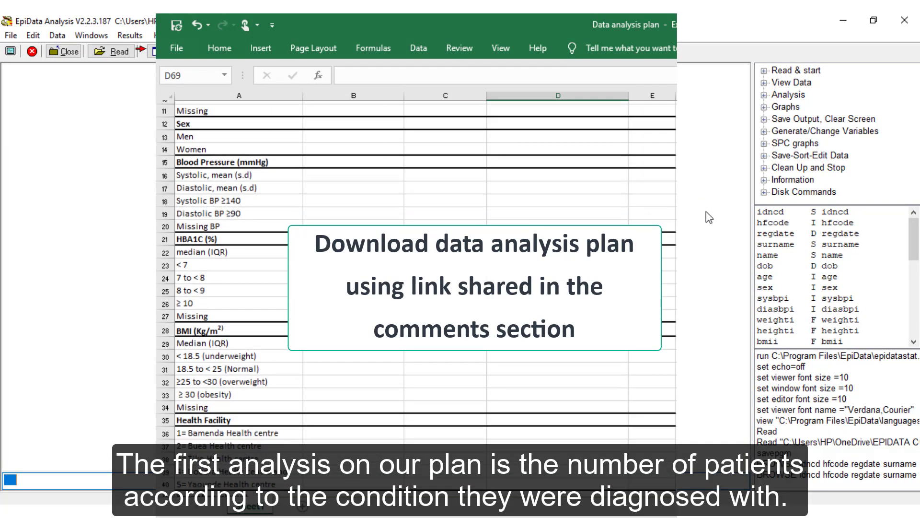
Step: Insert the name and contype variables into the command line and submit it
click(850, 256)
scroll(853, 261, down, 3)
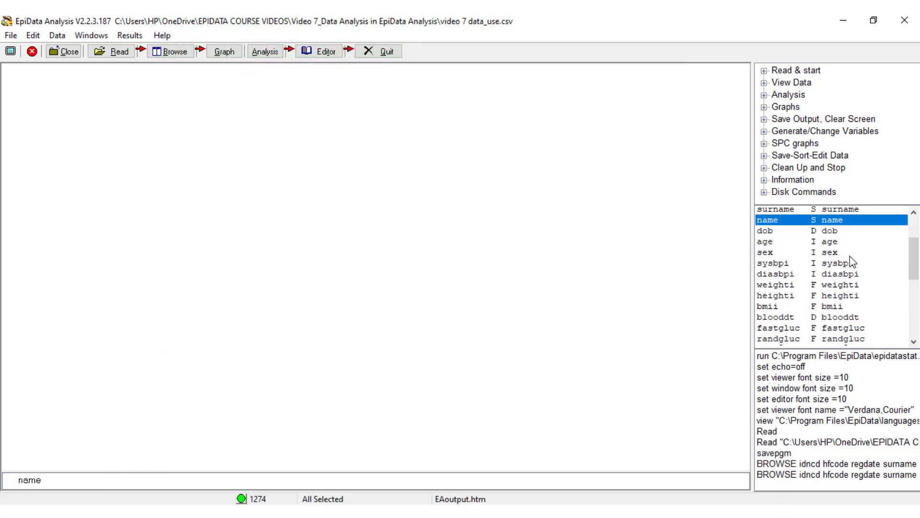
scroll(852, 262, down, 3)
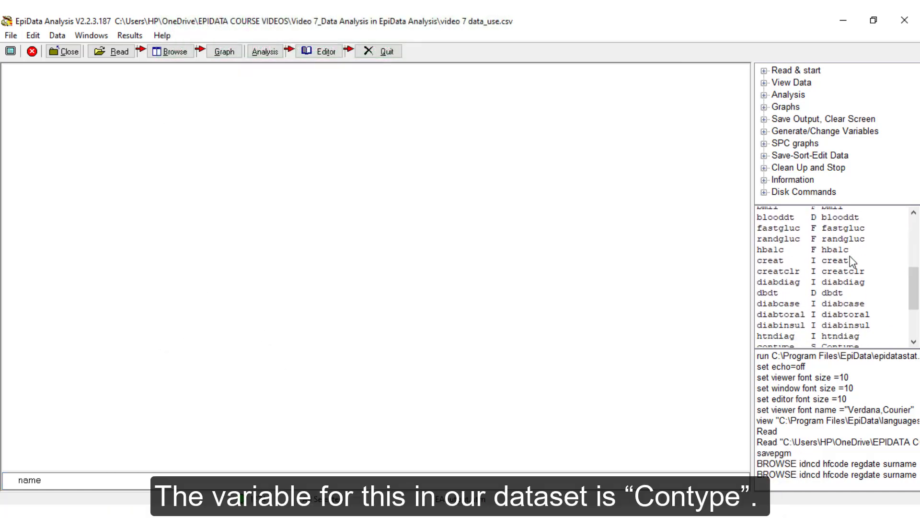
click(790, 290)
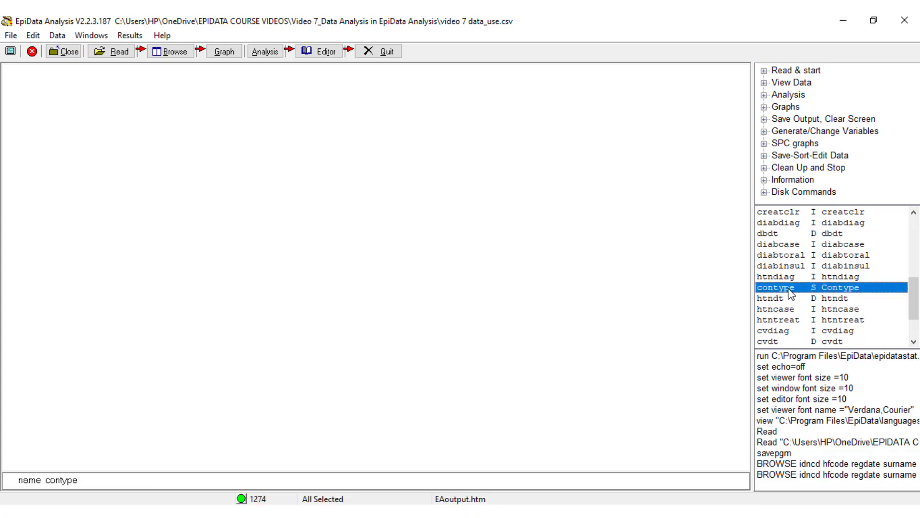
key(Return)
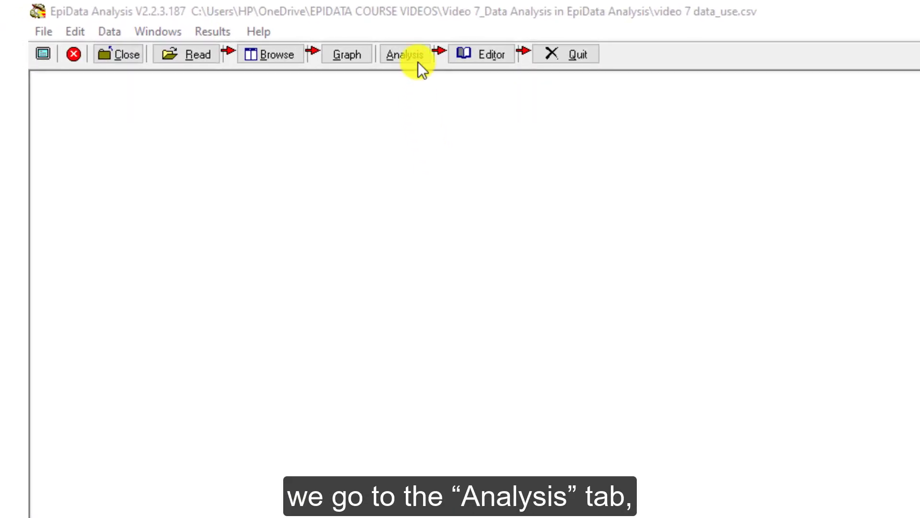
Step: Run a Contype frequency table with row percentages and 95% confidence intervals
click(414, 57)
click(452, 147)
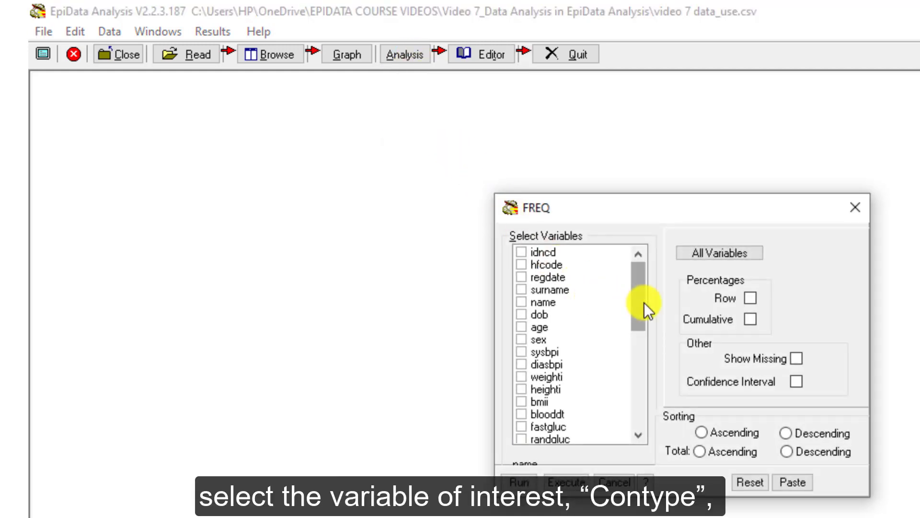
drag(644, 303, 636, 369)
click(526, 390)
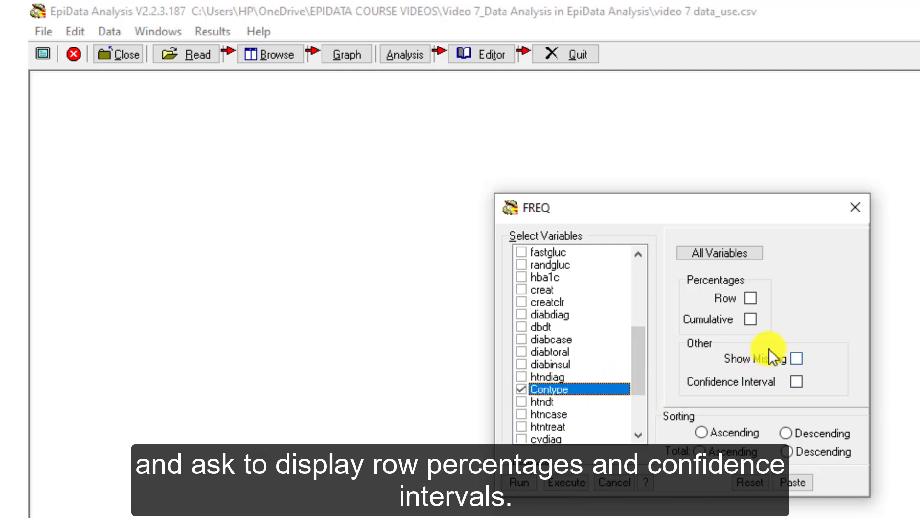
click(751, 299)
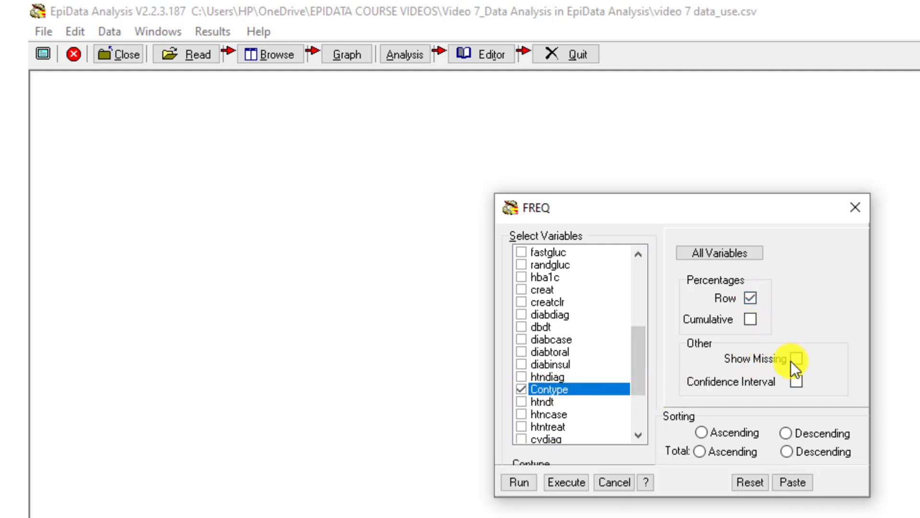
click(793, 383)
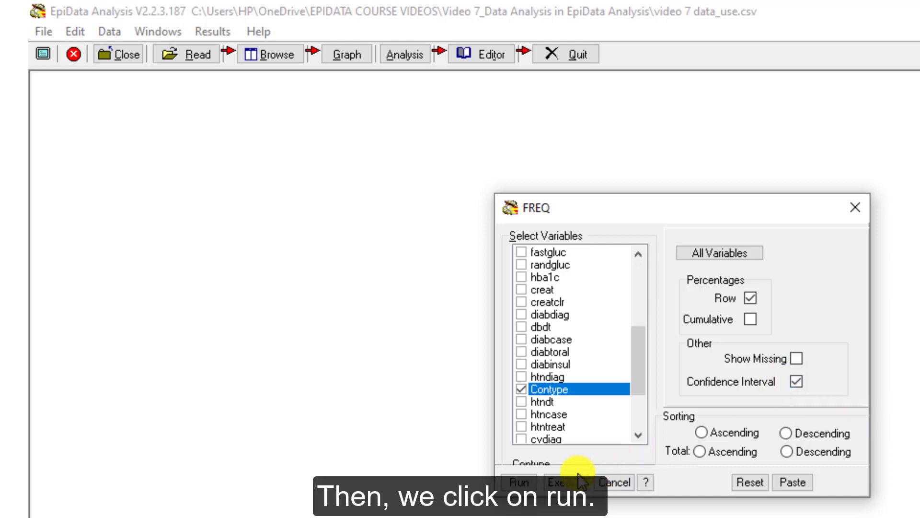
click(526, 482)
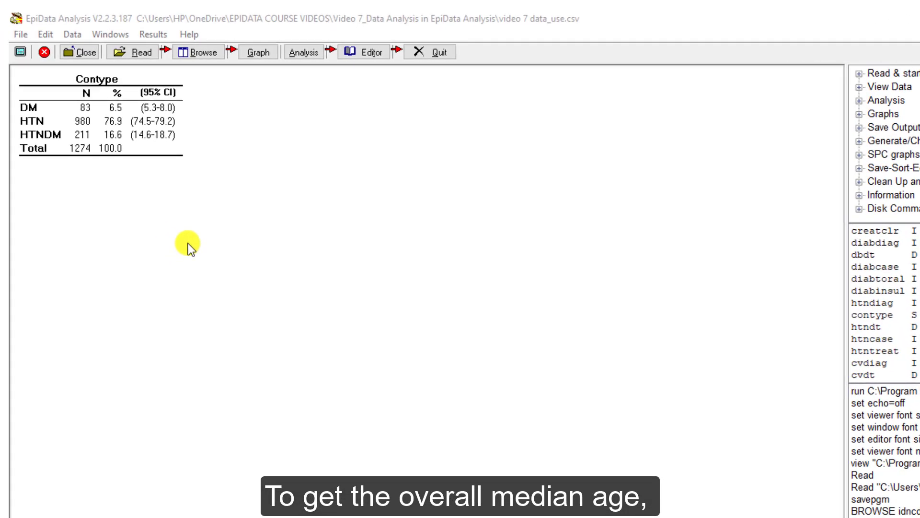
Step: Describe age for all patients: N 1245, mean 59.78, median 61.00
click(410, 56)
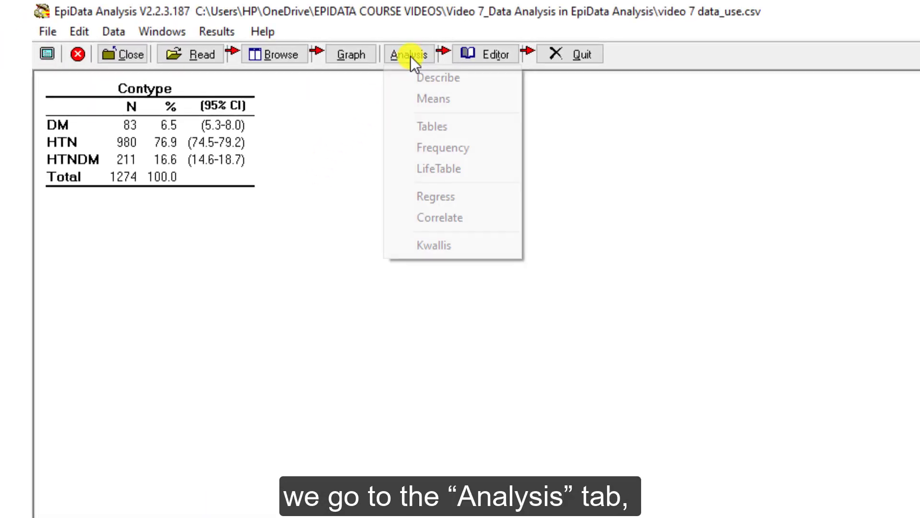
click(446, 80)
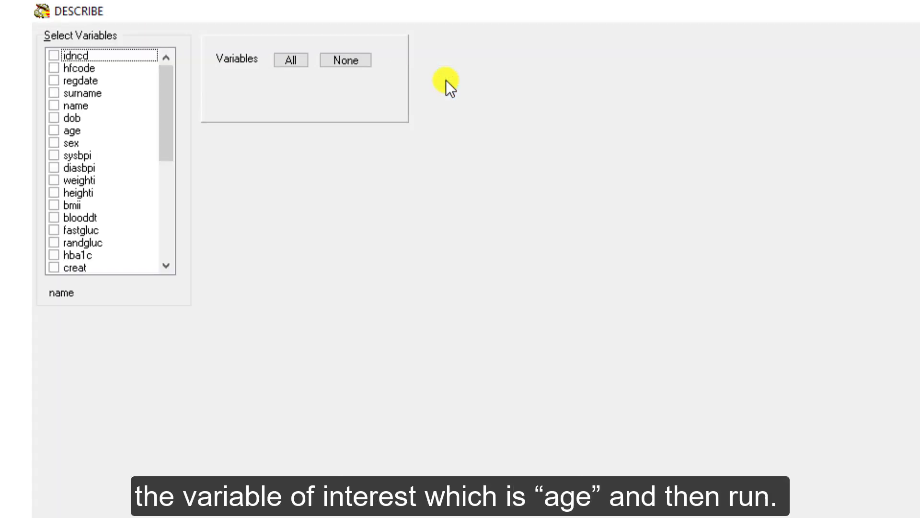
click(91, 131)
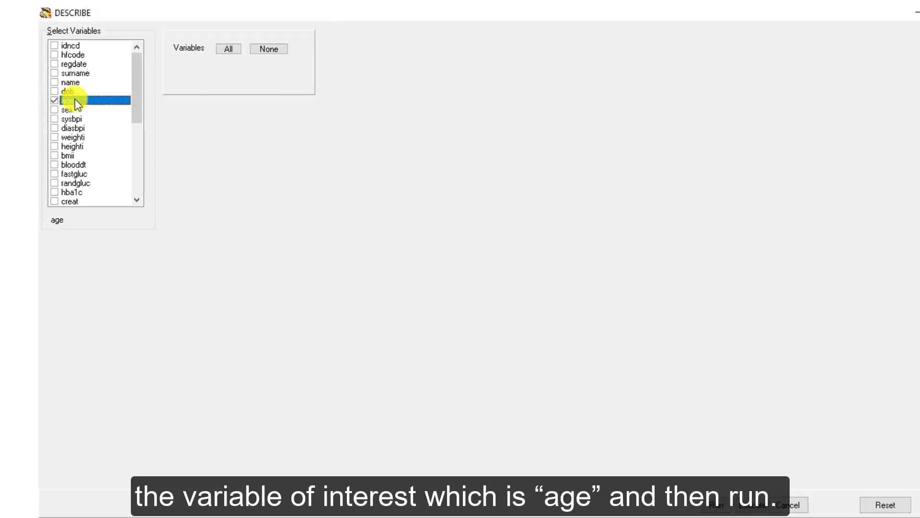
click(714, 505)
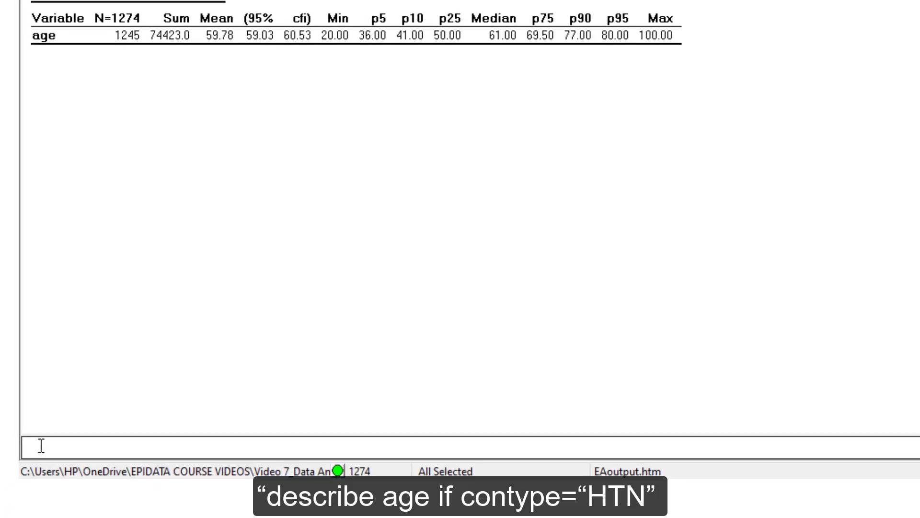
Step: Run describe age if contype="HTN", then for "DM" and "HTNDM" (means 60.14, 51.24, 61.51)
click(41, 446)
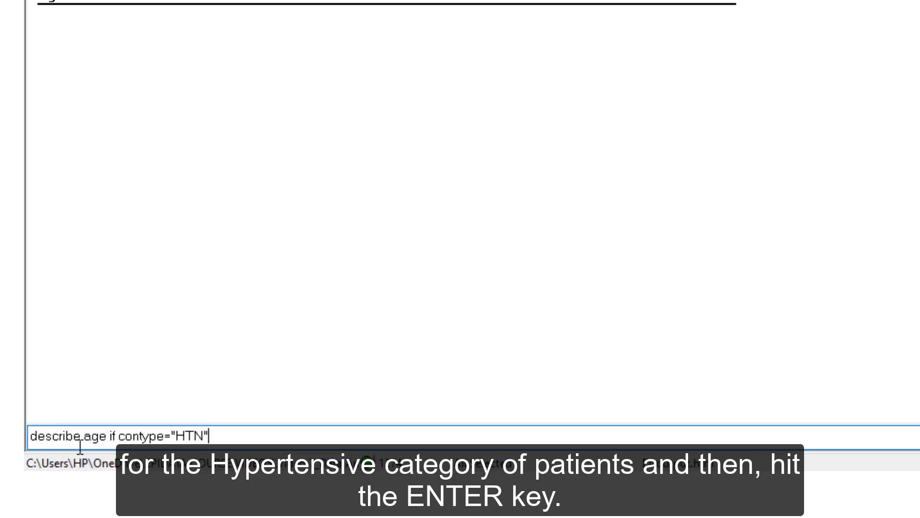
key(Return)
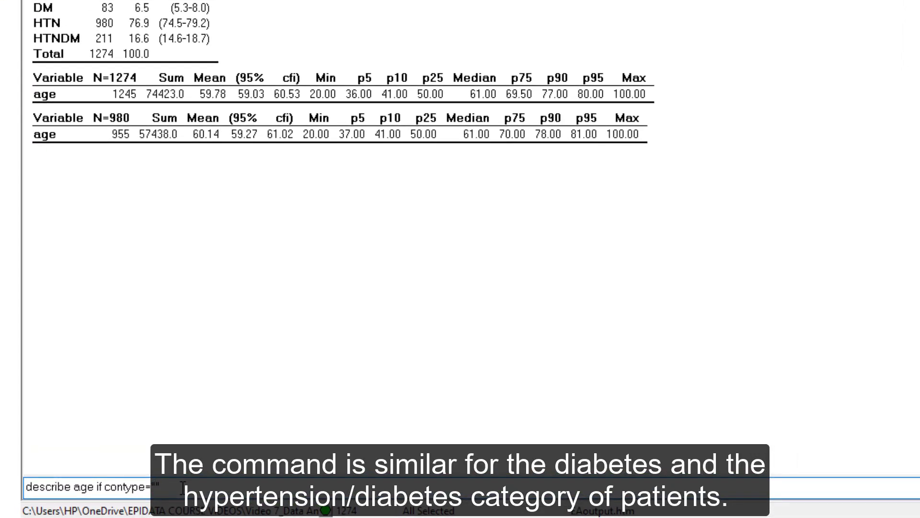
text(DM)
key(Return)
key(Left)
key(Left)
text(HTN)
key(Return)
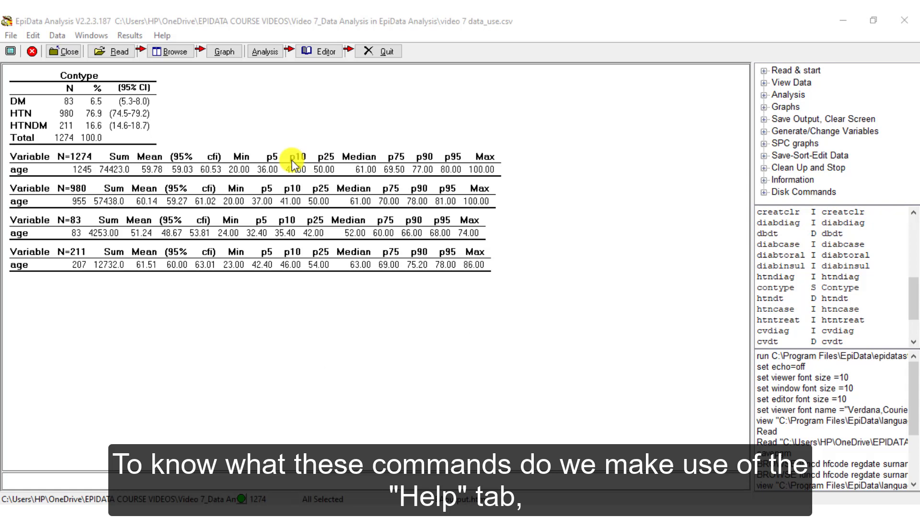
click(159, 36)
click(190, 51)
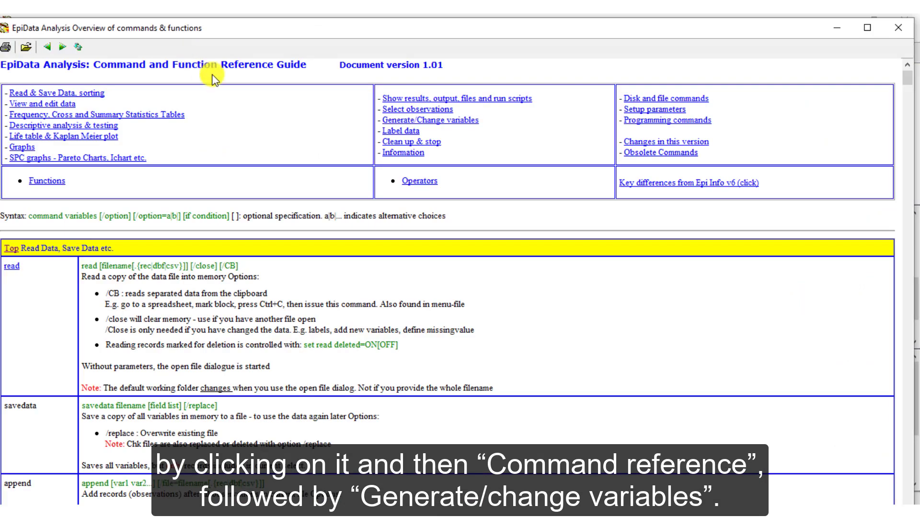
click(403, 121)
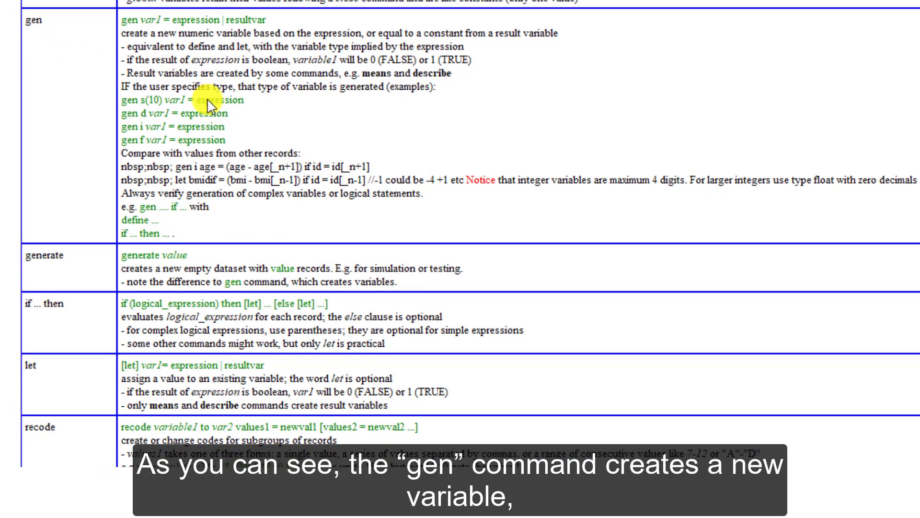
scroll(207, 98, down, 1)
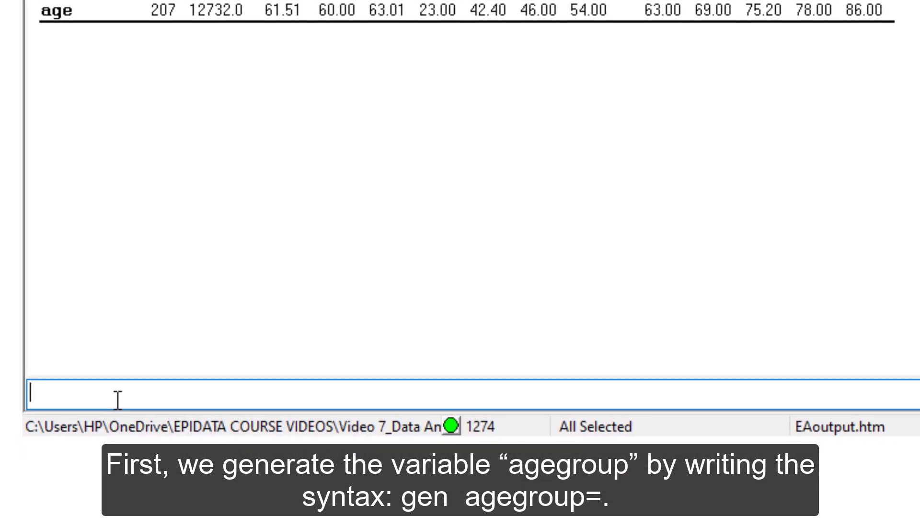
Step: Create an empty agegroup variable with 'gen agegroup=.' and browse it beside age
text(gen )
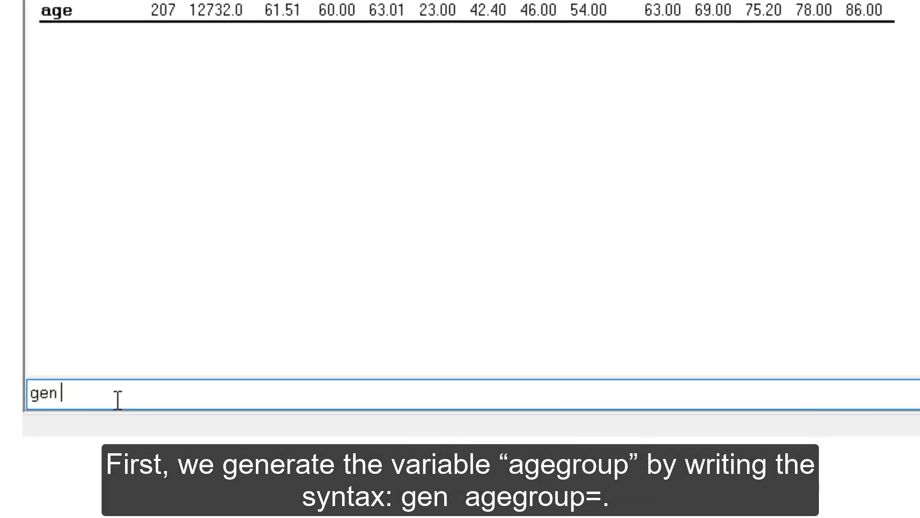
text(agegr)
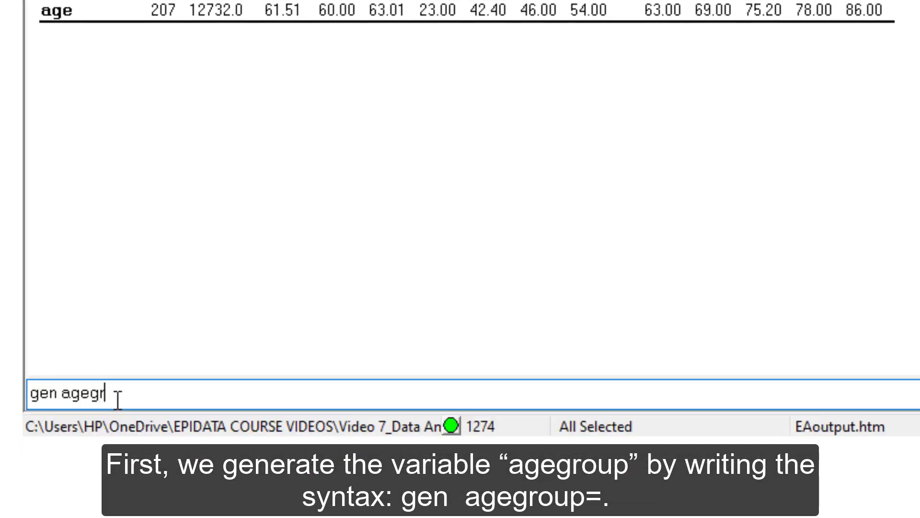
text(oup)
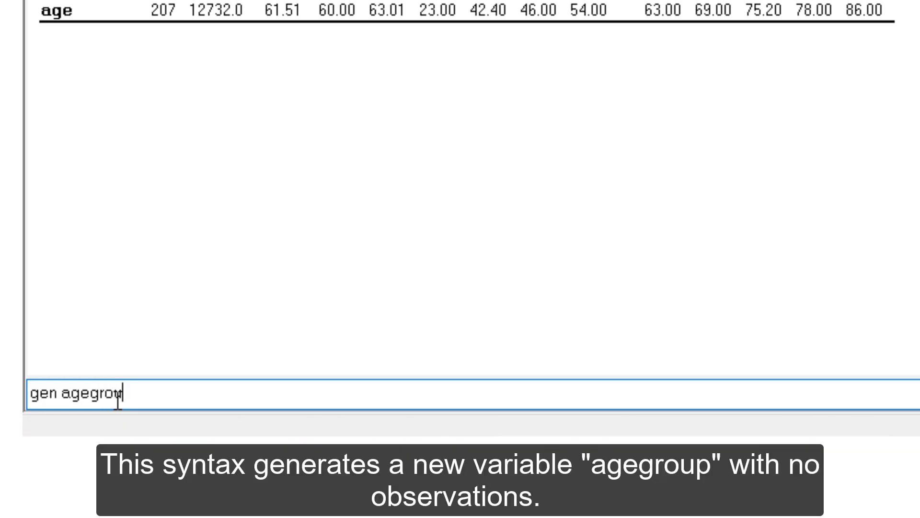
text(=.)
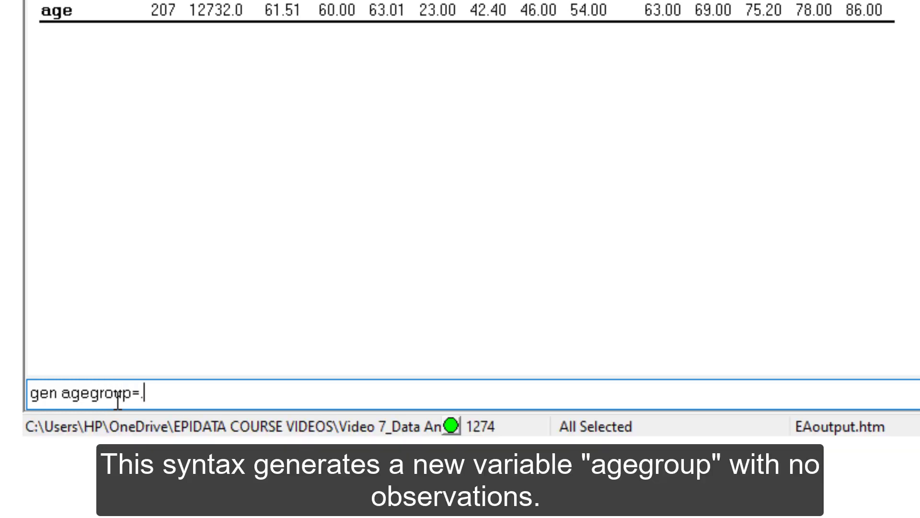
key(Return)
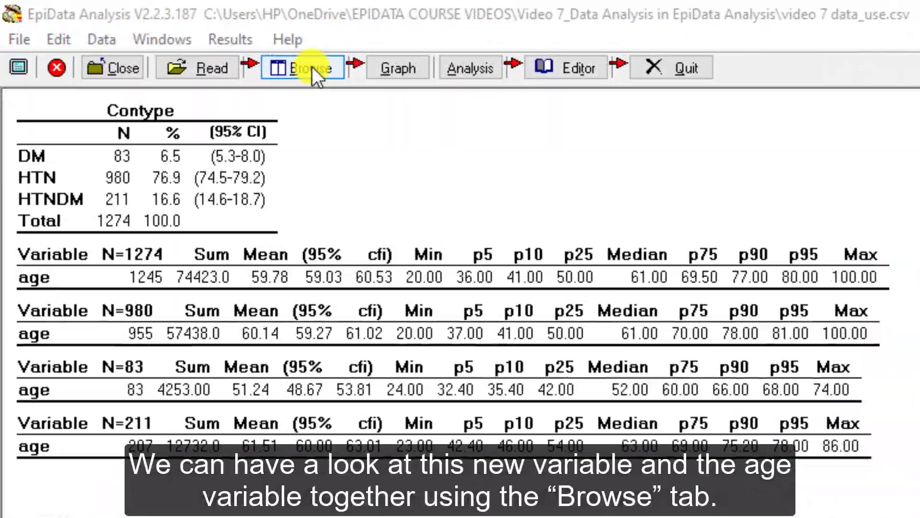
click(187, 6)
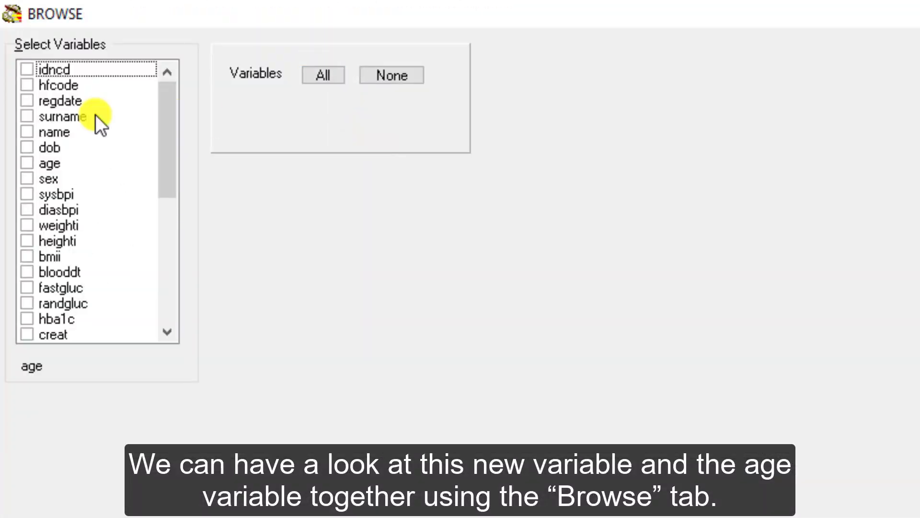
click(29, 165)
drag(161, 171, 163, 298)
click(27, 333)
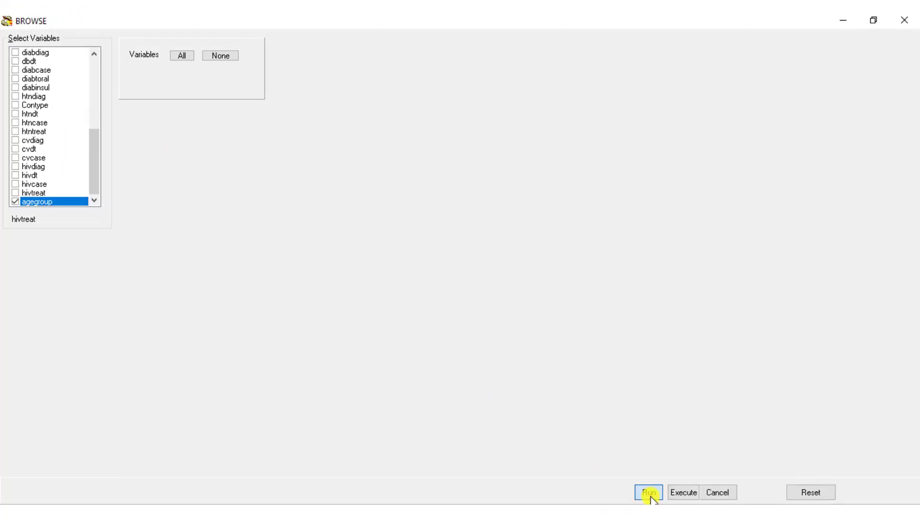
click(651, 494)
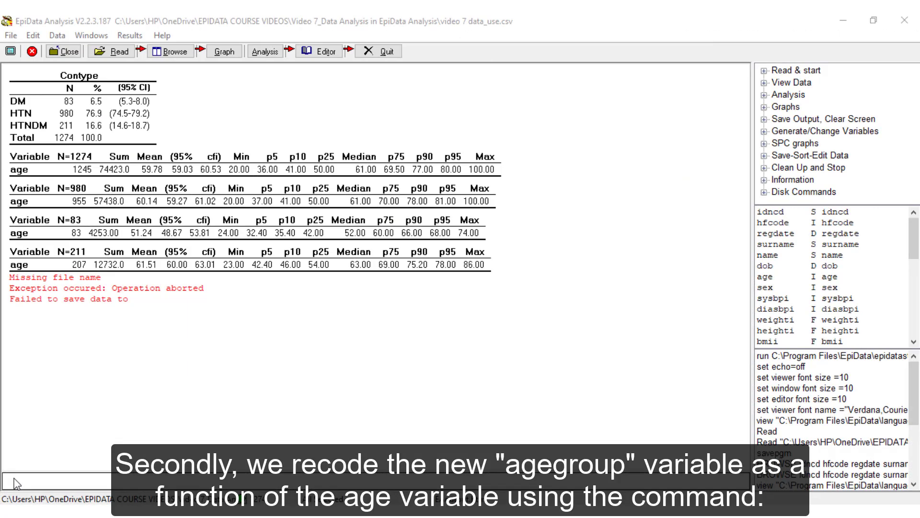
Step: Run 'recode age to agegroup lo-34=1 35-44=2 45-54=3 55-64=4 65-hi=5'
click(15, 479)
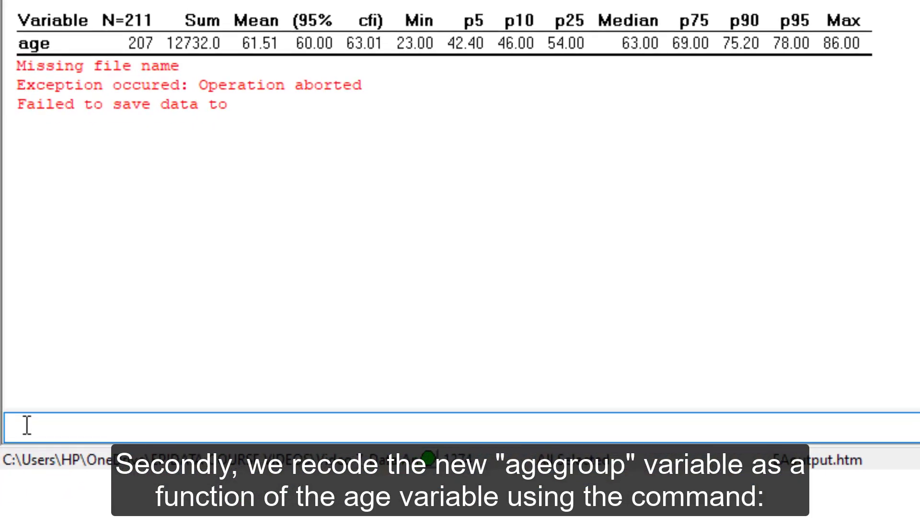
text(recode age to agegroup lo-34=1 35-44=2 45-54=3 55-64=4 65-hi=5)
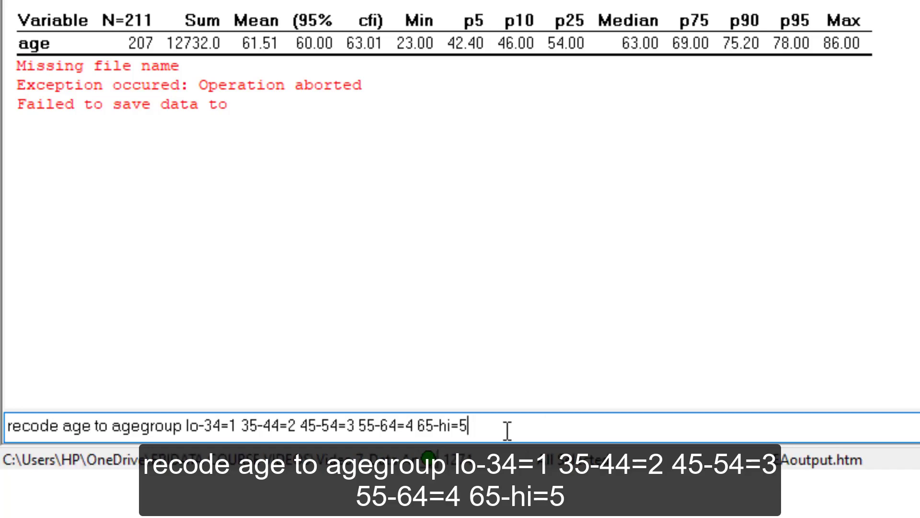
key(Return)
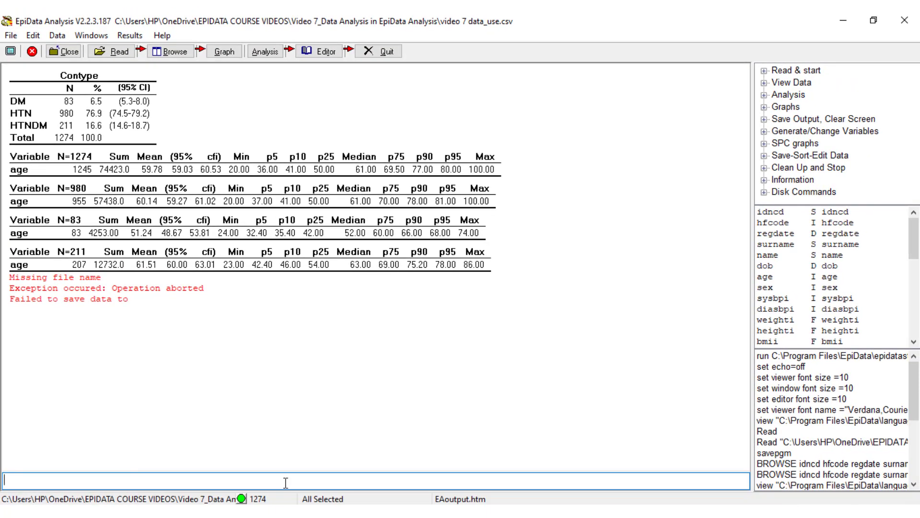
Step: Run an agegroup frequency table with row percentages: codes 1–5 hold 37, 142, 250, 318, 498
click(277, 57)
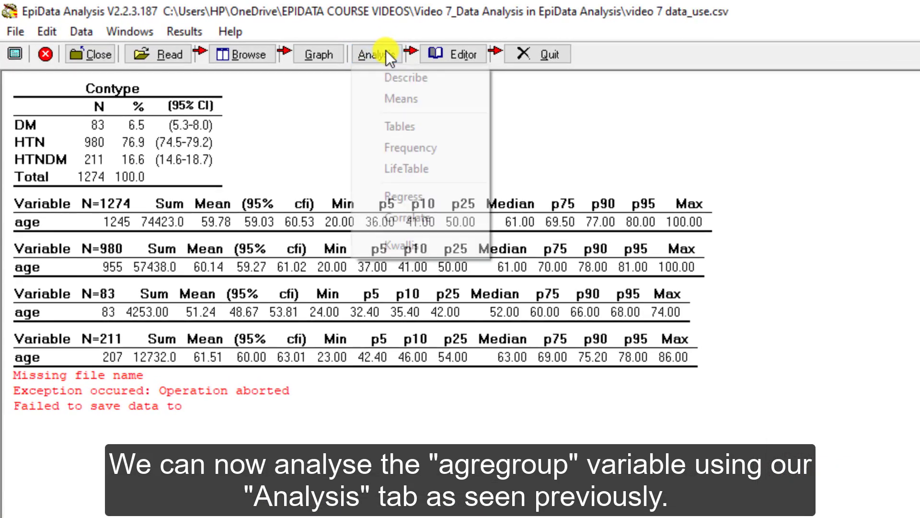
click(418, 146)
drag(605, 318, 591, 433)
click(494, 427)
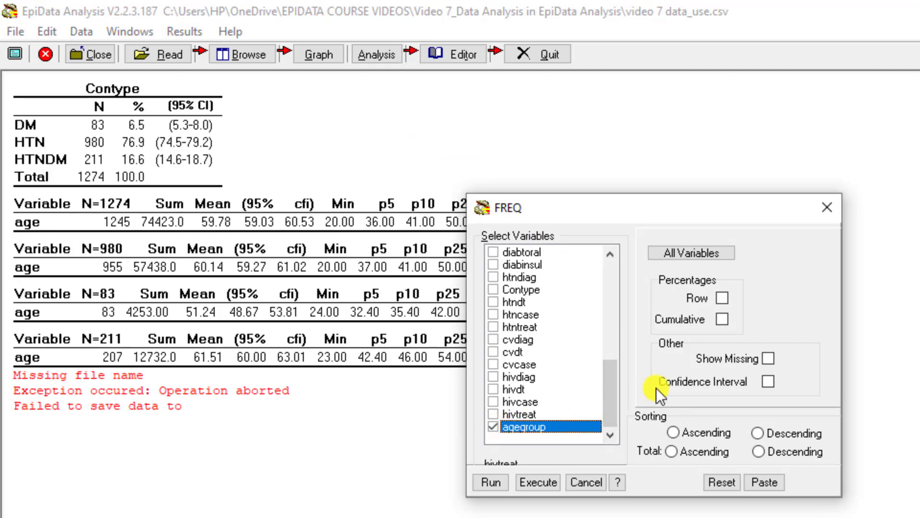
click(721, 299)
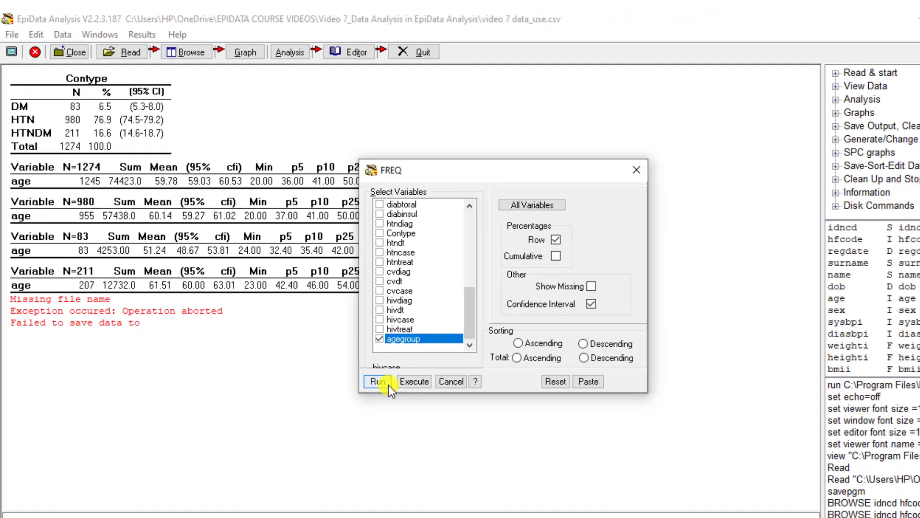
click(491, 481)
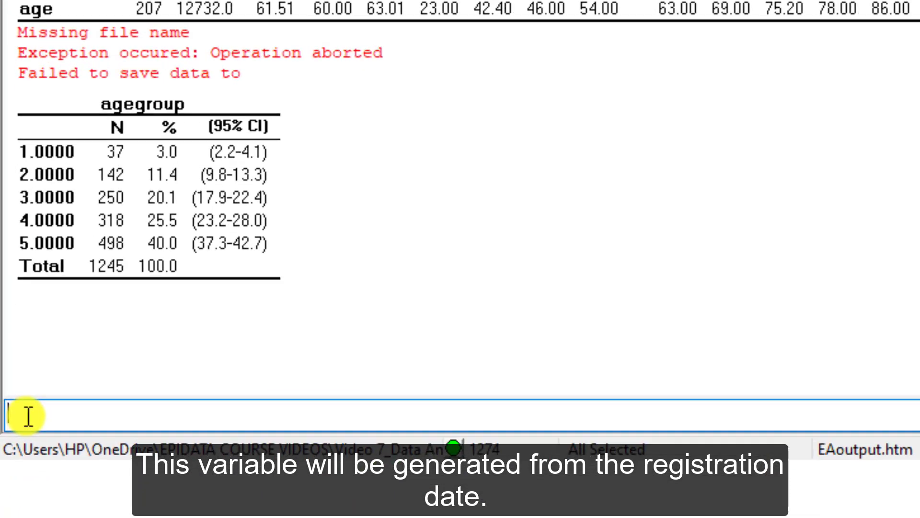
Step: Enter 'gen regyear=year(regdate)' to derive the registration year
text(gen regyear=year(regdate))
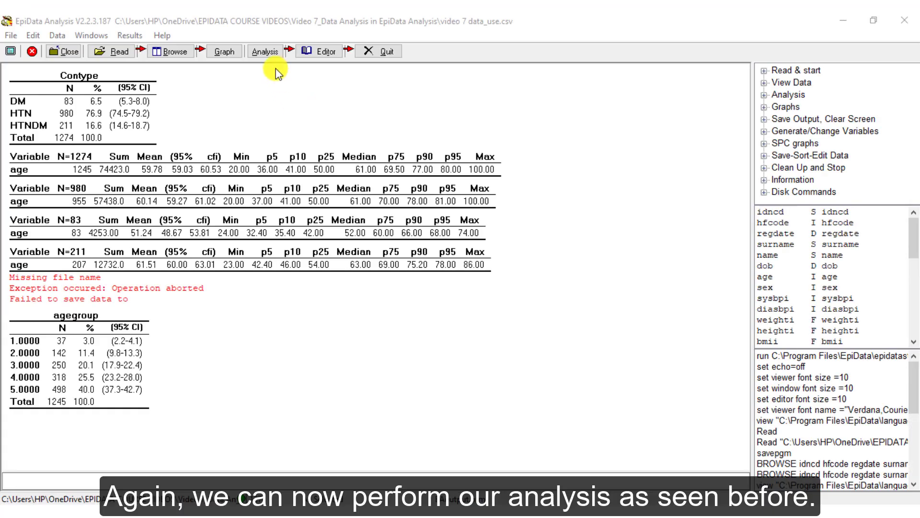
Step: Run a regyear frequency table with row percentages: 2016–2019 hold 262, 486, 336, 190
click(265, 52)
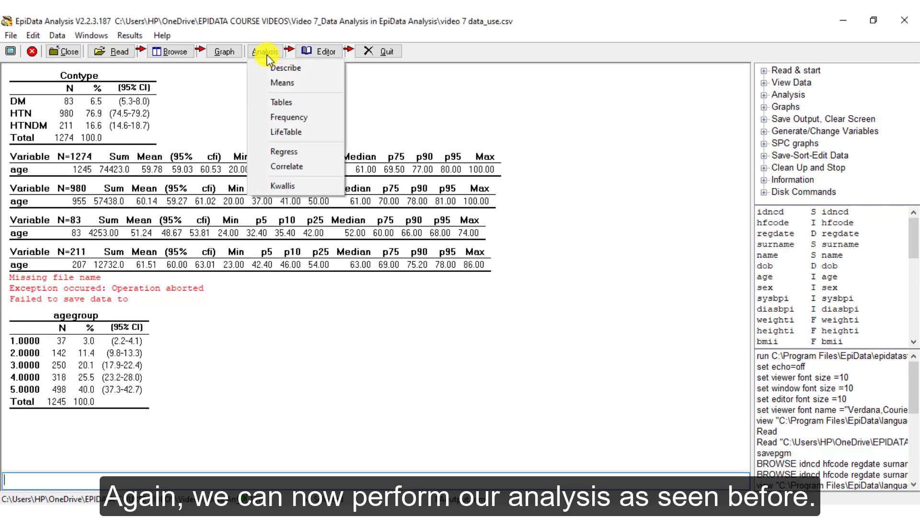
click(289, 123)
drag(433, 238, 432, 315)
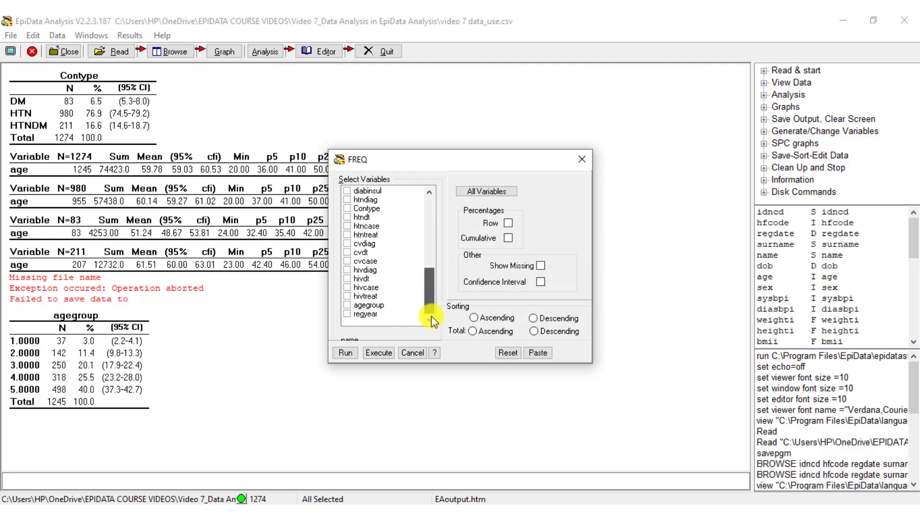
click(346, 314)
click(346, 314)
click(508, 223)
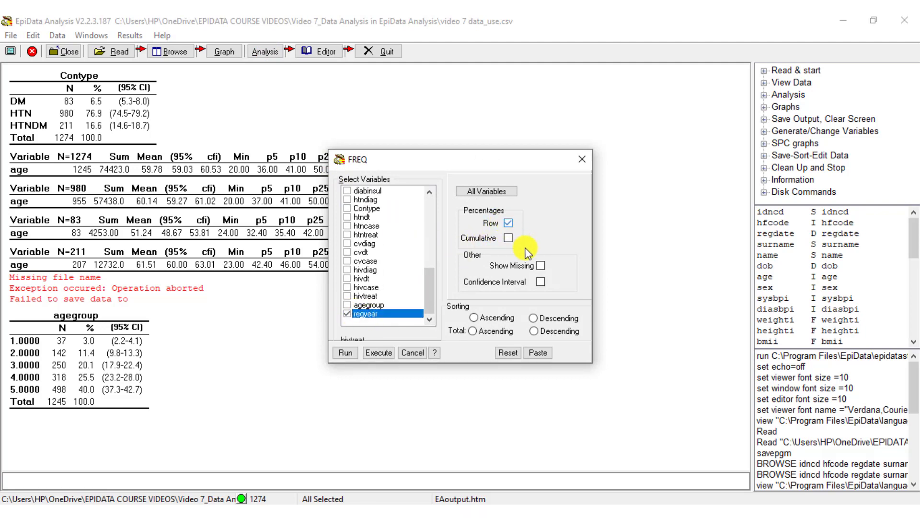
click(350, 353)
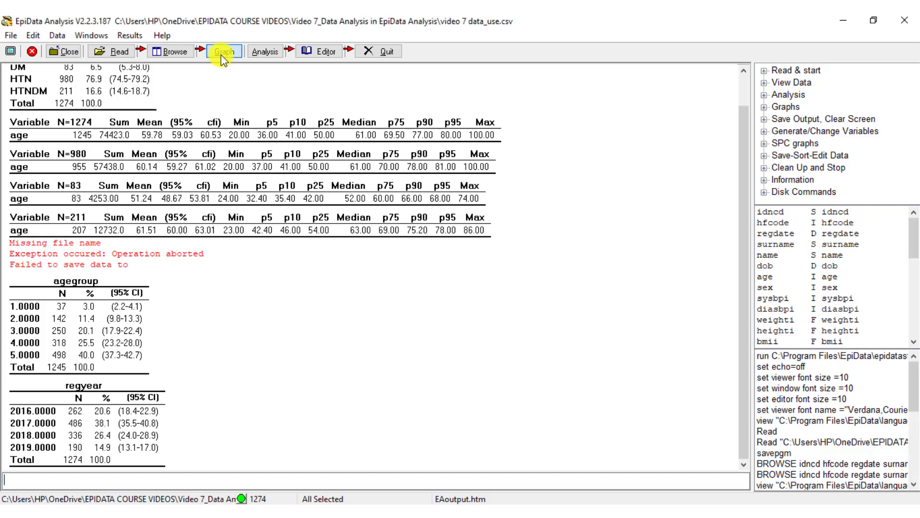
Step: Draw a pie chart with sex as the X variable
click(223, 52)
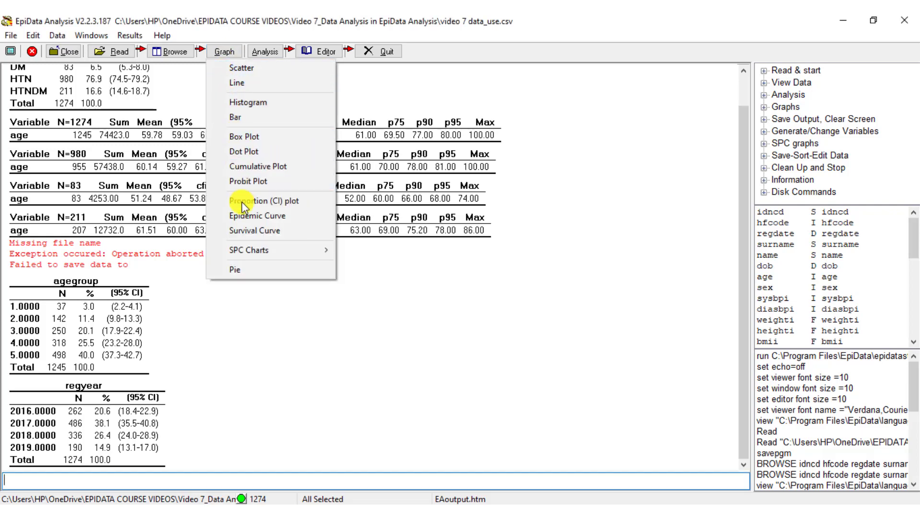
click(240, 270)
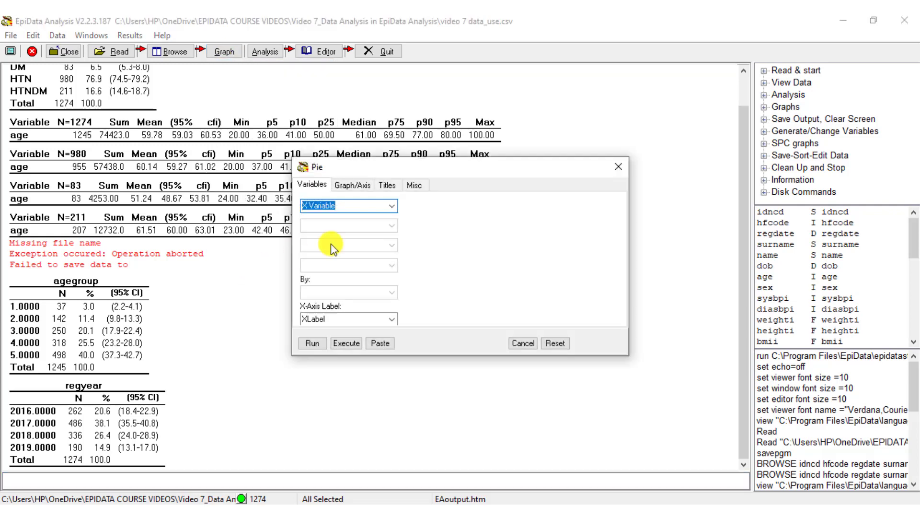
click(390, 206)
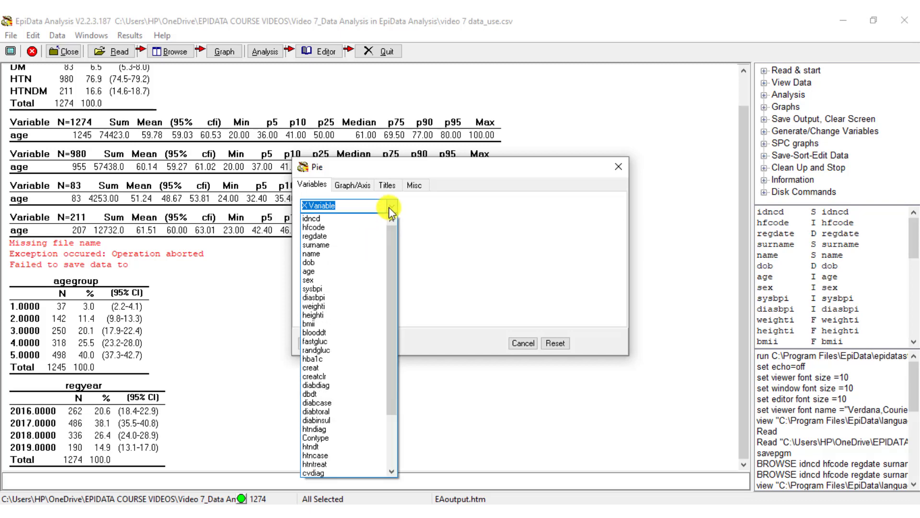
click(319, 280)
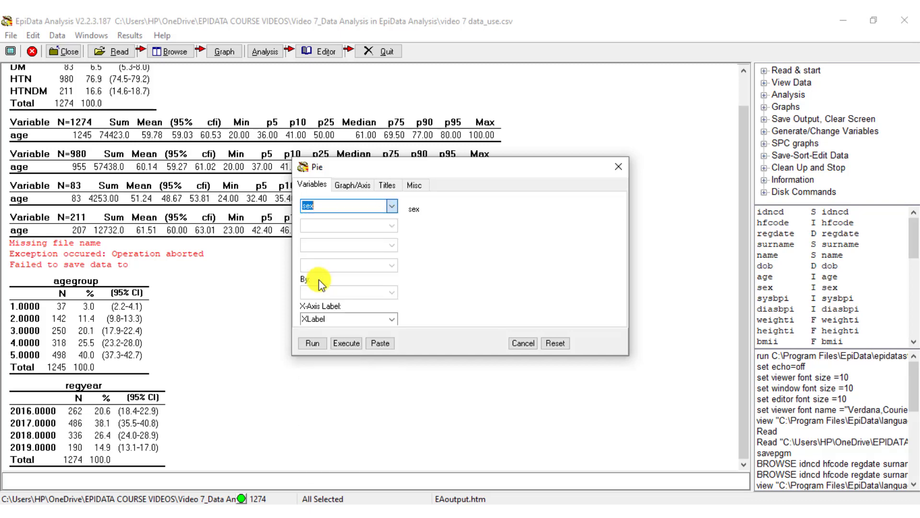
click(318, 343)
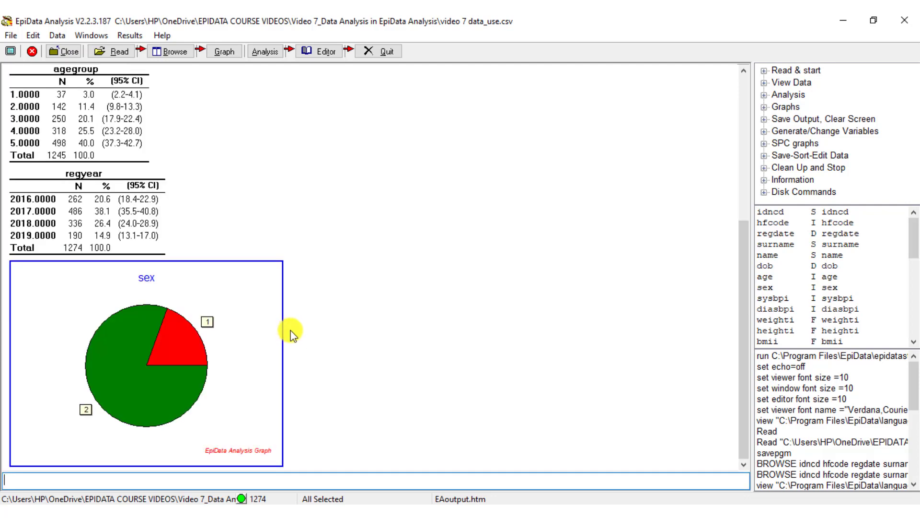
Step: Draw a bar chart with regyear as the X variable
click(224, 53)
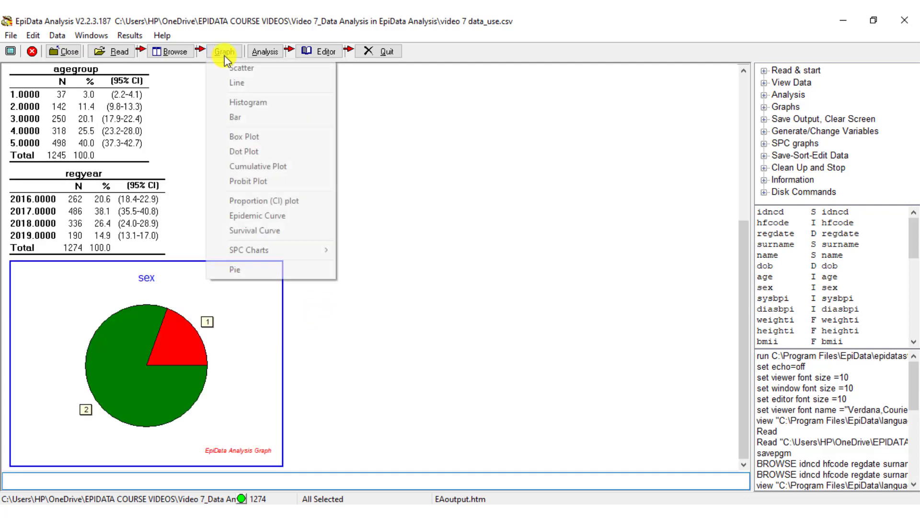
click(239, 124)
click(391, 205)
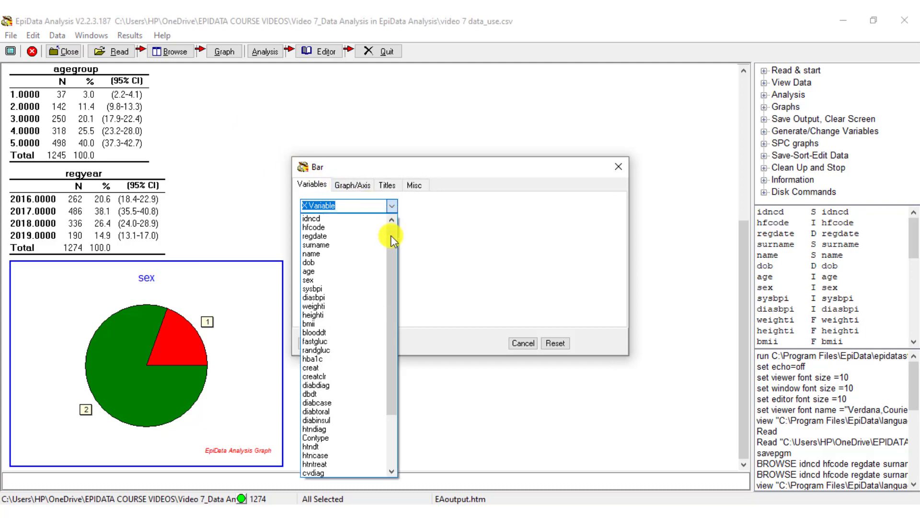
drag(389, 245, 384, 421)
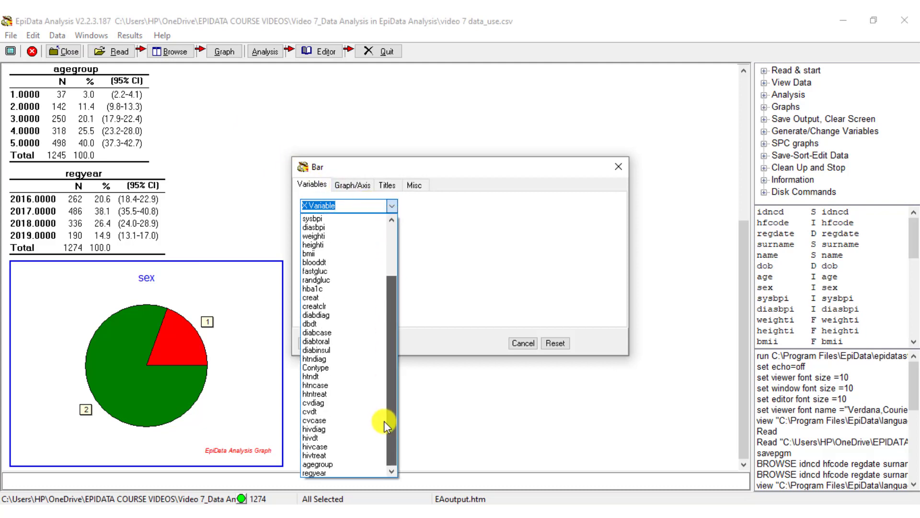
click(316, 473)
click(317, 348)
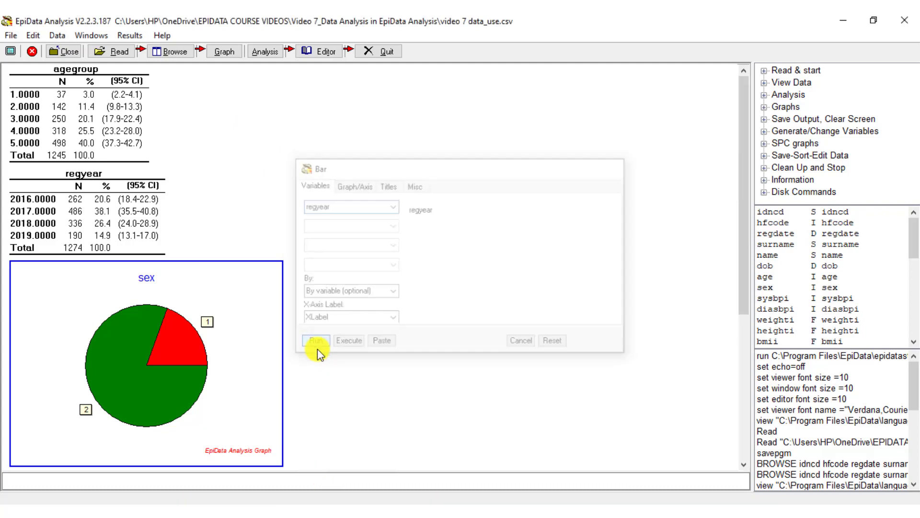